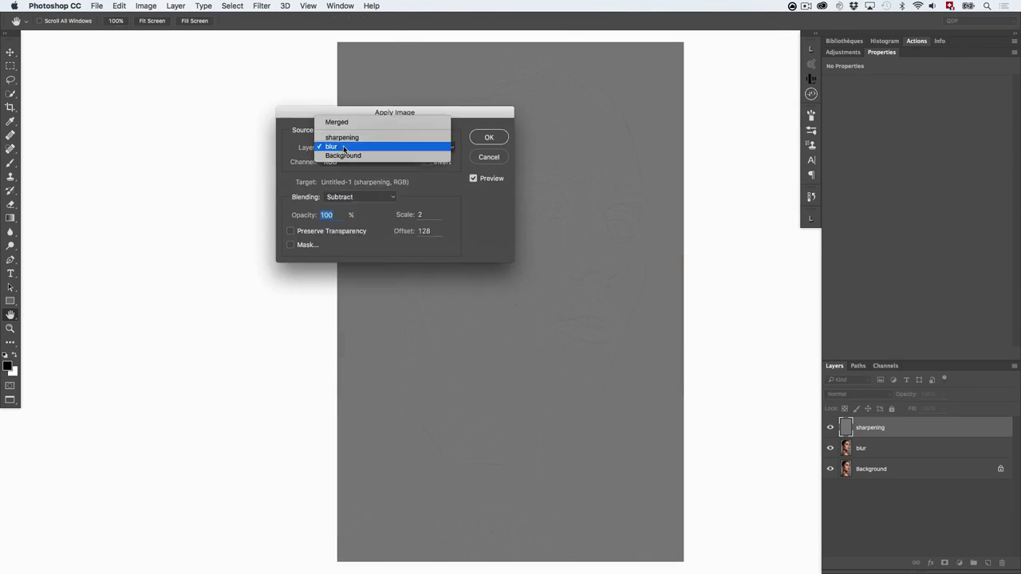
Step: Pick the blur layer as the Apply Image source and confirm, returning to the Background-only portrait
click(341, 147)
click(489, 137)
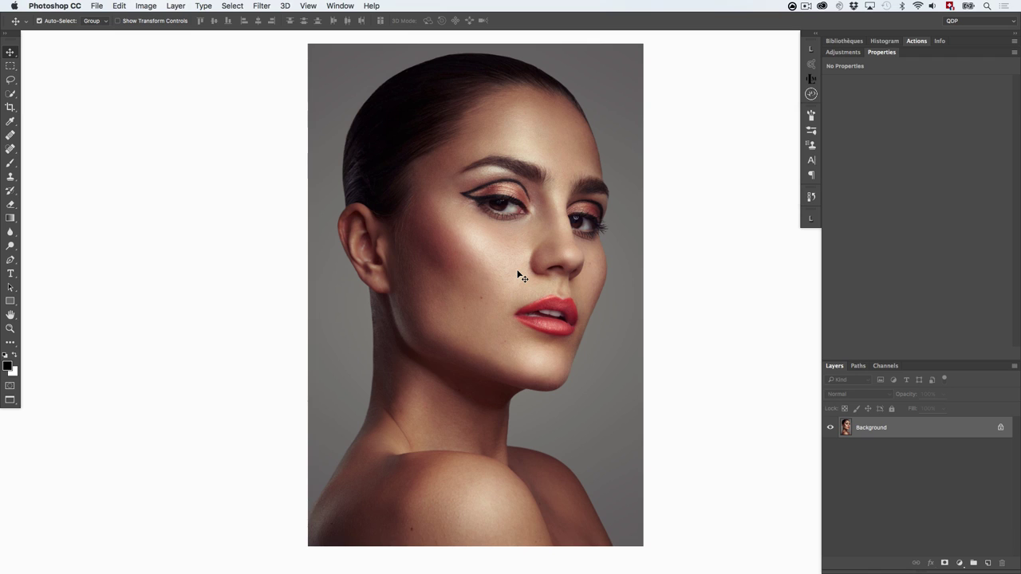
Step: Duplicate the portrait layer twice with Cmd+J
click(154, 5)
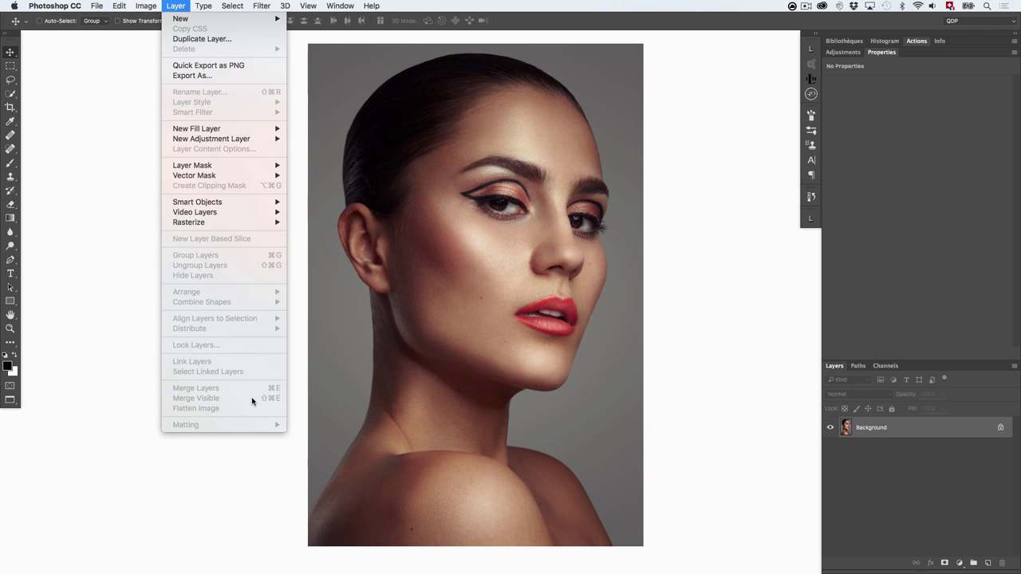
key(Escape)
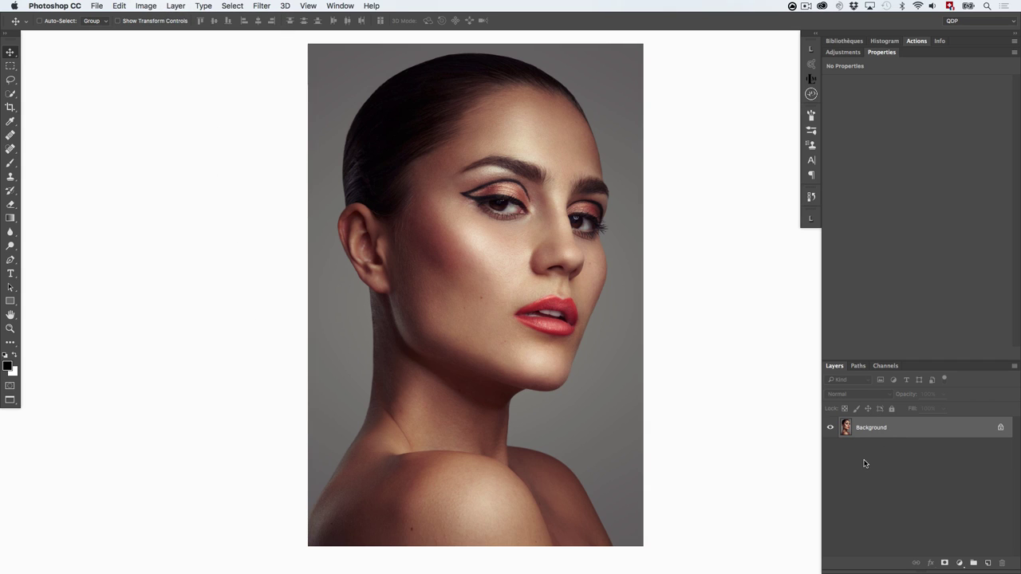
key(super)
key(super+j)
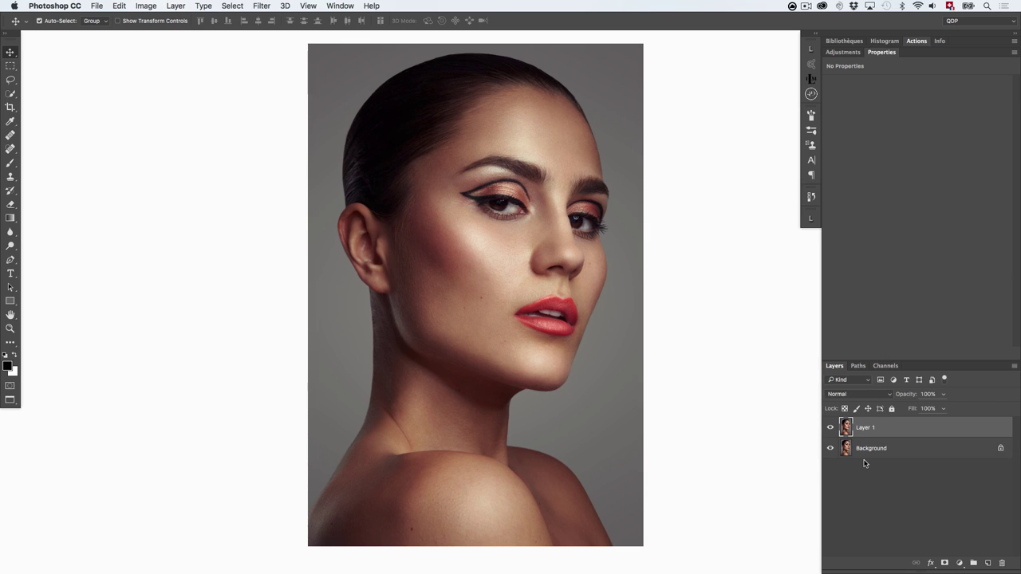
key(super+j)
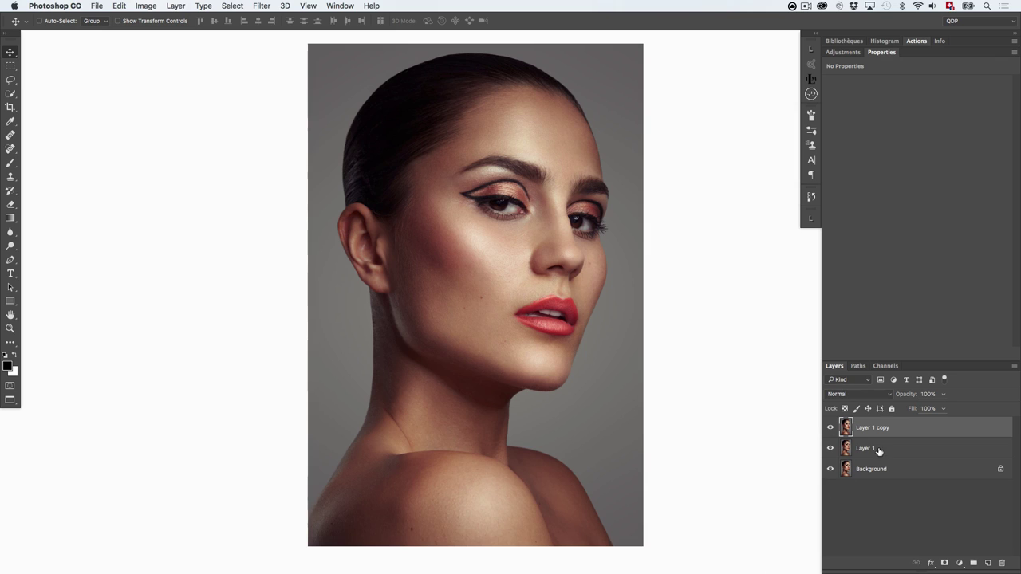
Step: Rename the copies 'blur' and 'sharpening', hide sharpening, and select the blur layer
double_click(878, 452)
text(b)
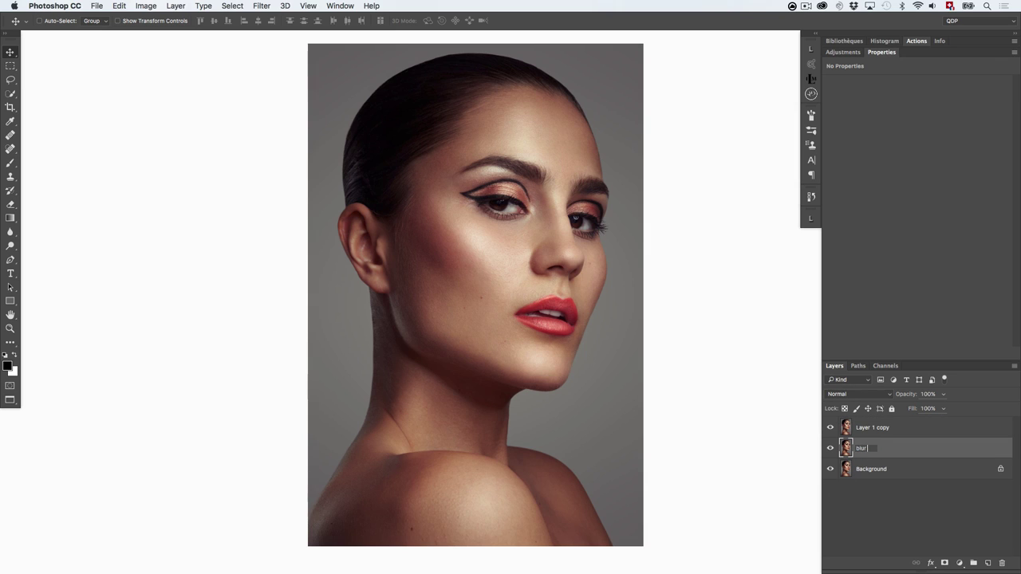
text(lur)
key(Return)
double_click(872, 427)
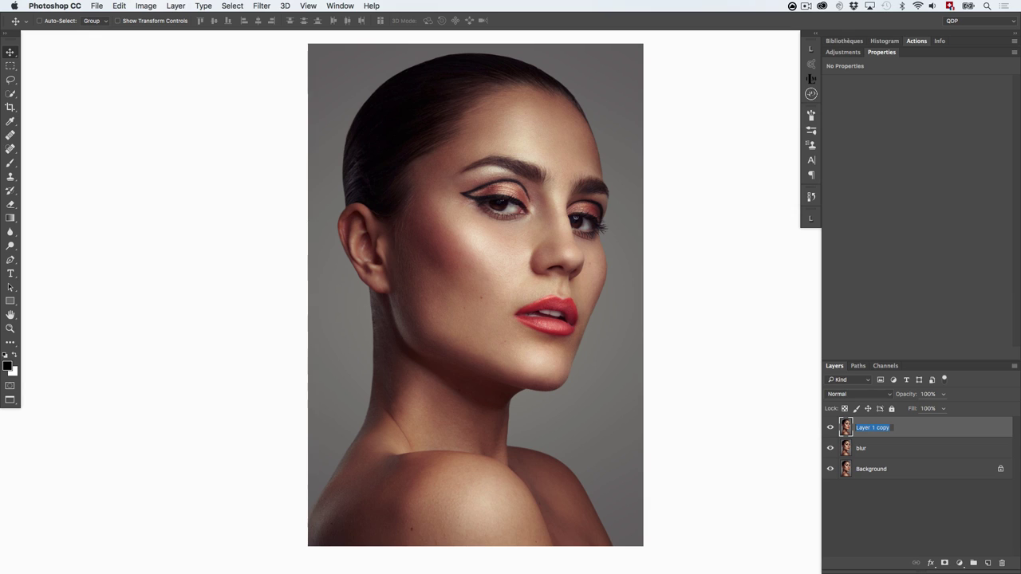
text(sharpening)
key(Return)
click(829, 428)
click(861, 448)
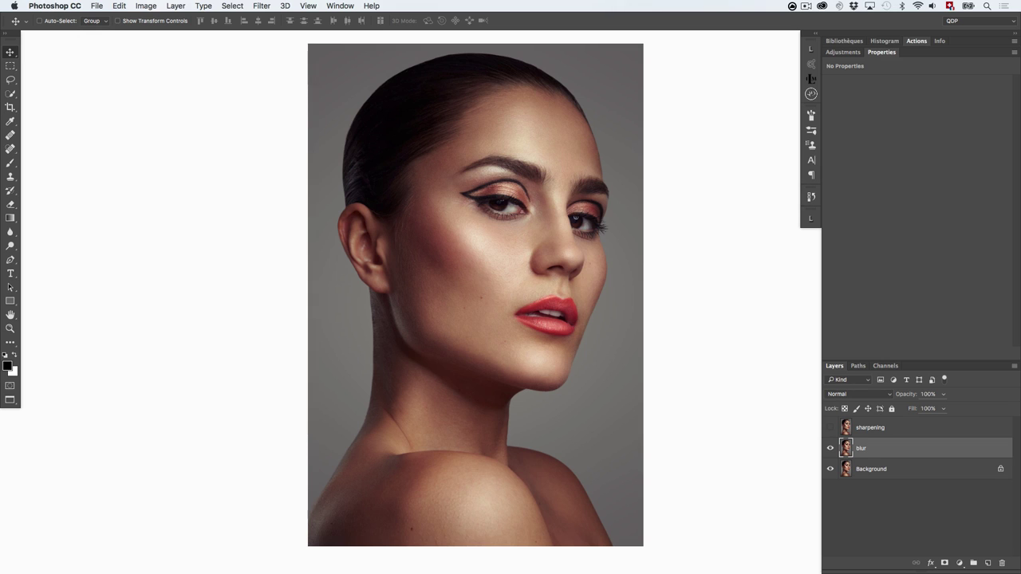
Step: Open Surface Blur on the blur layer, move its dialog off the face, and raise Threshold to 255
click(262, 5)
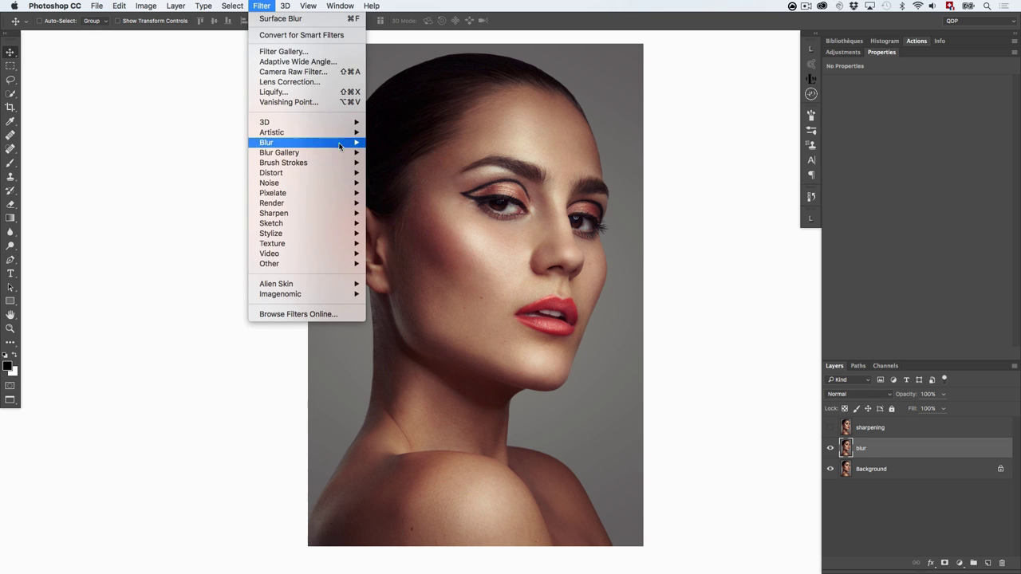
mouse_move(340, 144)
click(407, 244)
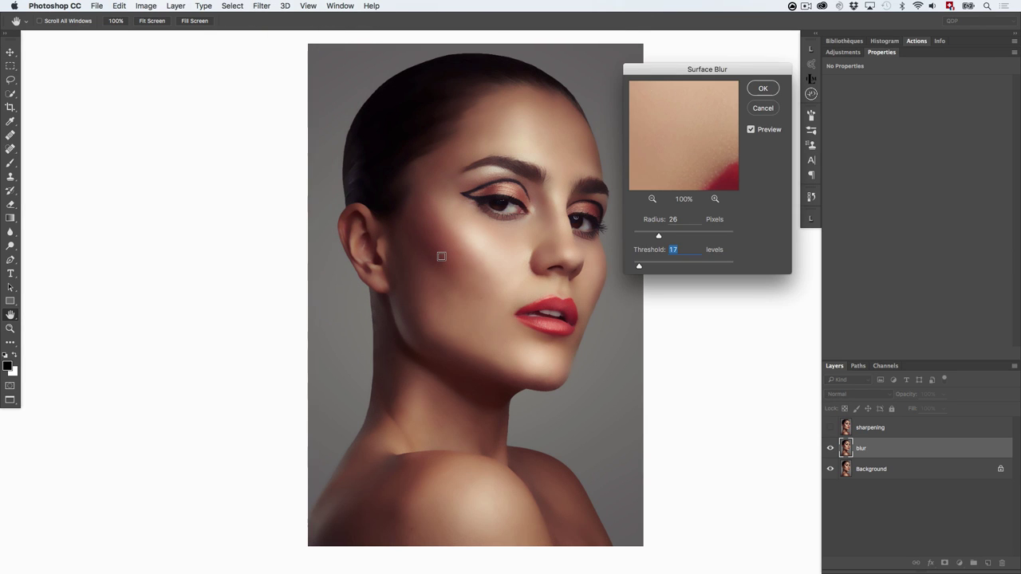
drag(726, 72, 720, 97)
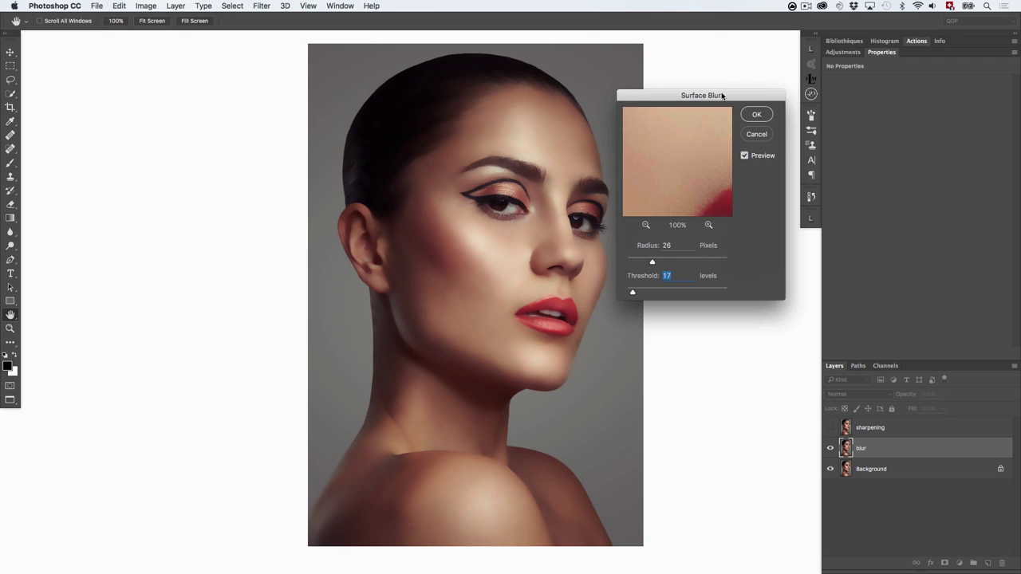
drag(722, 96, 710, 95)
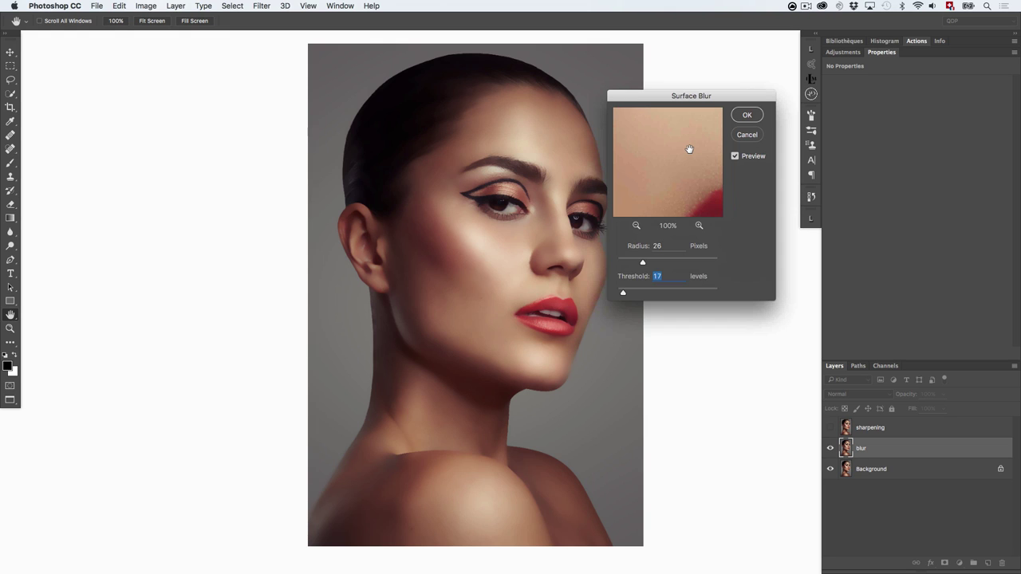
drag(713, 96, 699, 103)
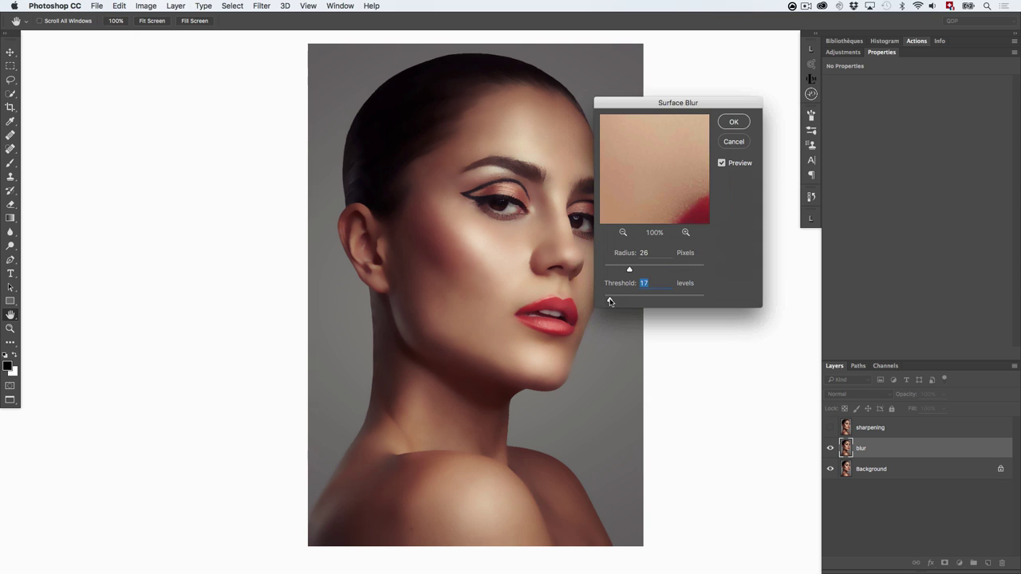
drag(611, 300, 776, 310)
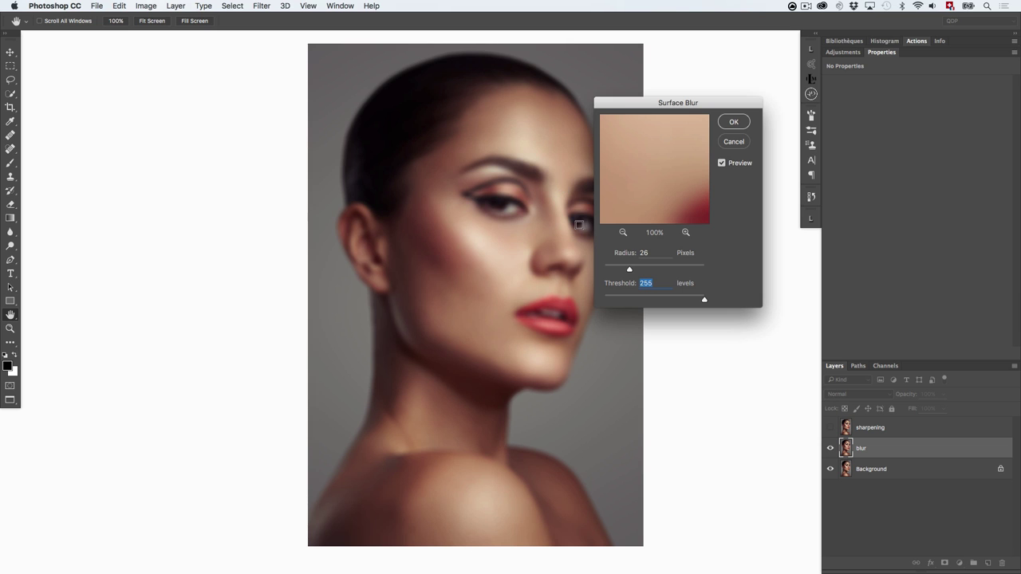
Step: Zoom in on the cheek and eye and reduce the Surface Blur radius to 21 pixels
super+click(526, 208)
super+click(482, 223)
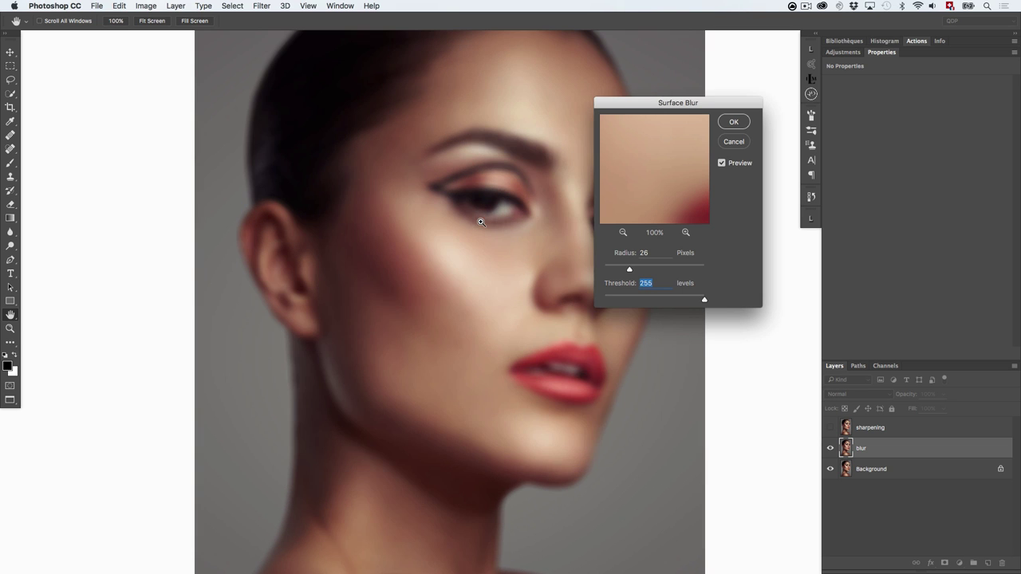
super+click(473, 258)
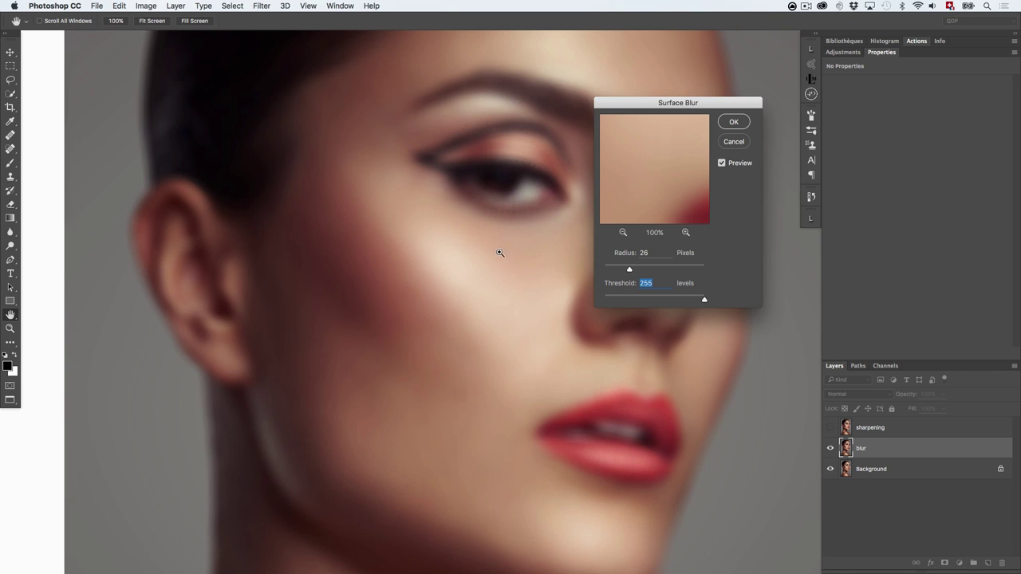
super+click(496, 246)
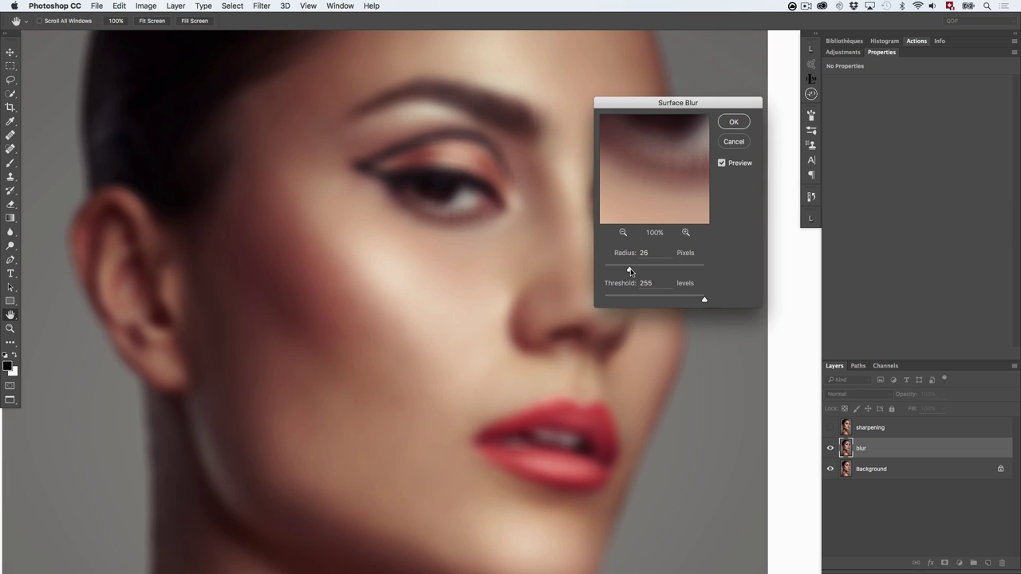
drag(630, 272, 627, 269)
drag(630, 272, 625, 273)
Step: Lower the threshold to 17 to keep eyelash detail and apply the blur
drag(703, 302, 614, 301)
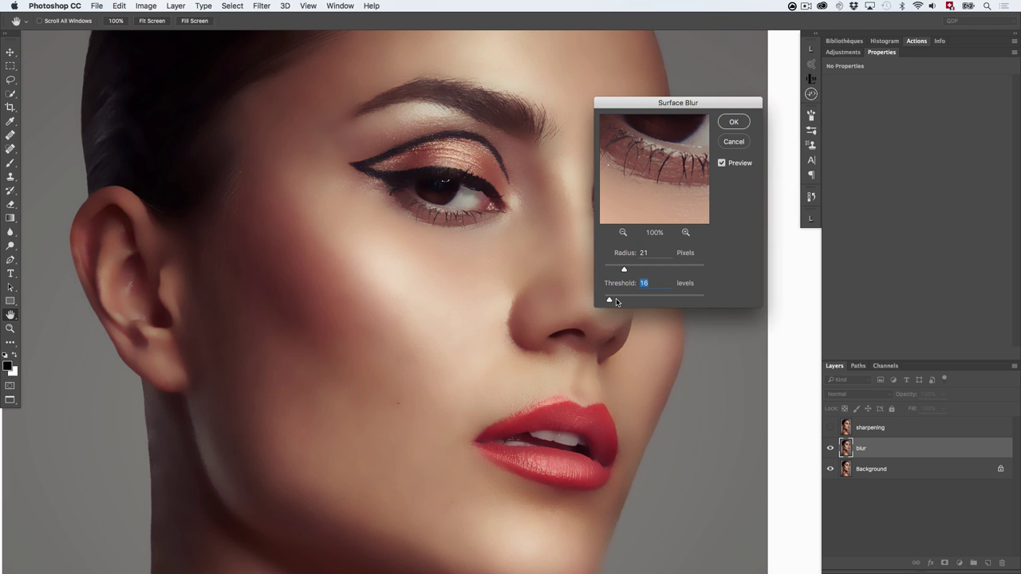
key(Down)
key(Down)
key(Down)
text(18)
key(Down)
key(Return)
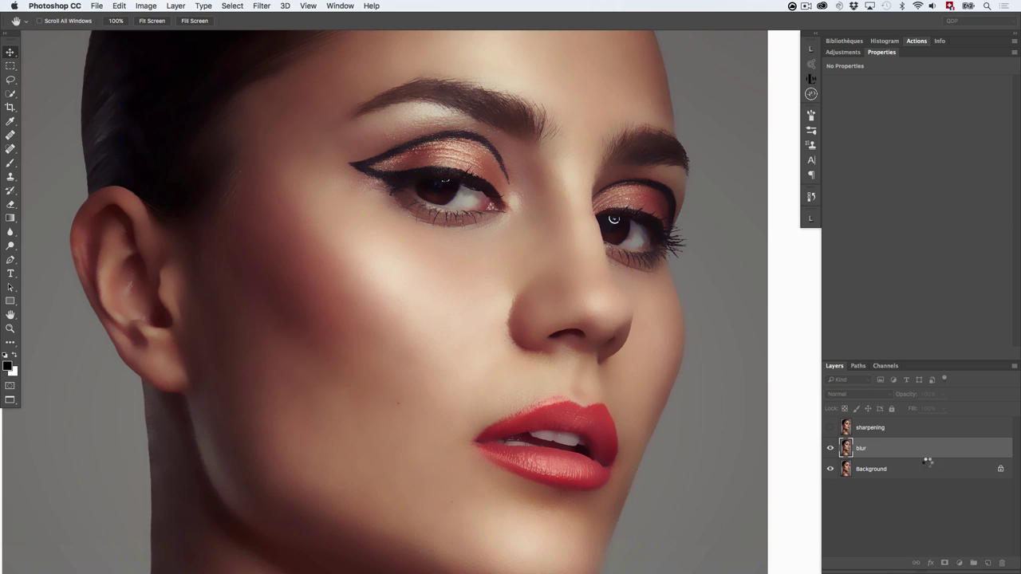
Step: Show and select the sharpening layer, then fit the whole portrait in the window
click(830, 427)
click(875, 430)
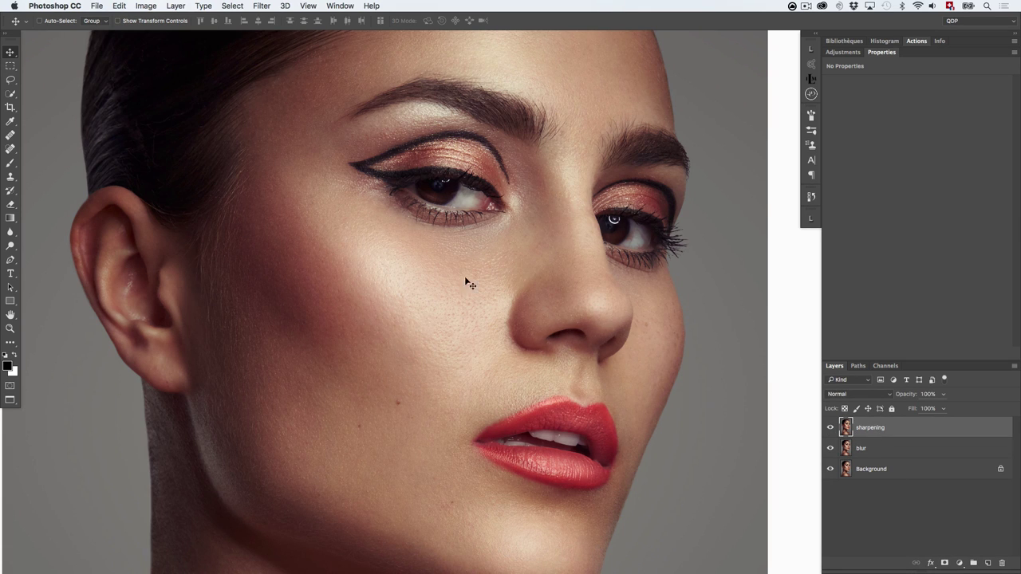
key(super+0)
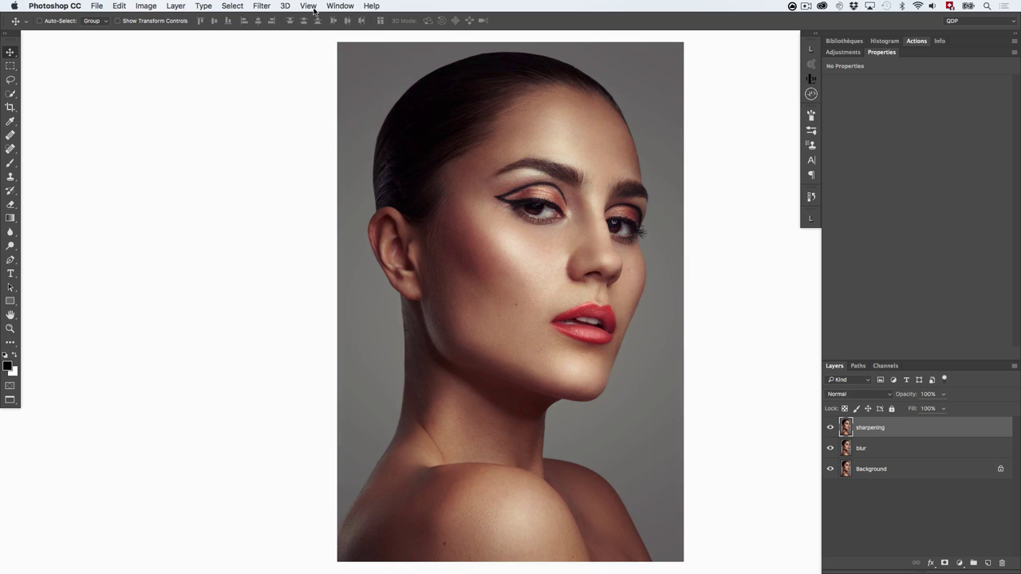
Step: In Apply Image, use the blur layer as source with Subtract blending
click(144, 5)
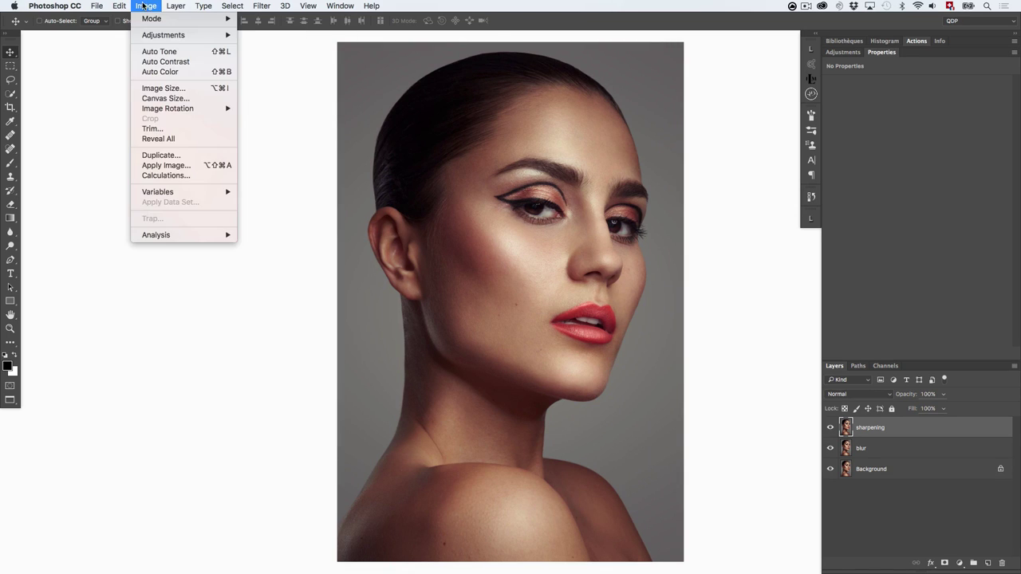
click(196, 165)
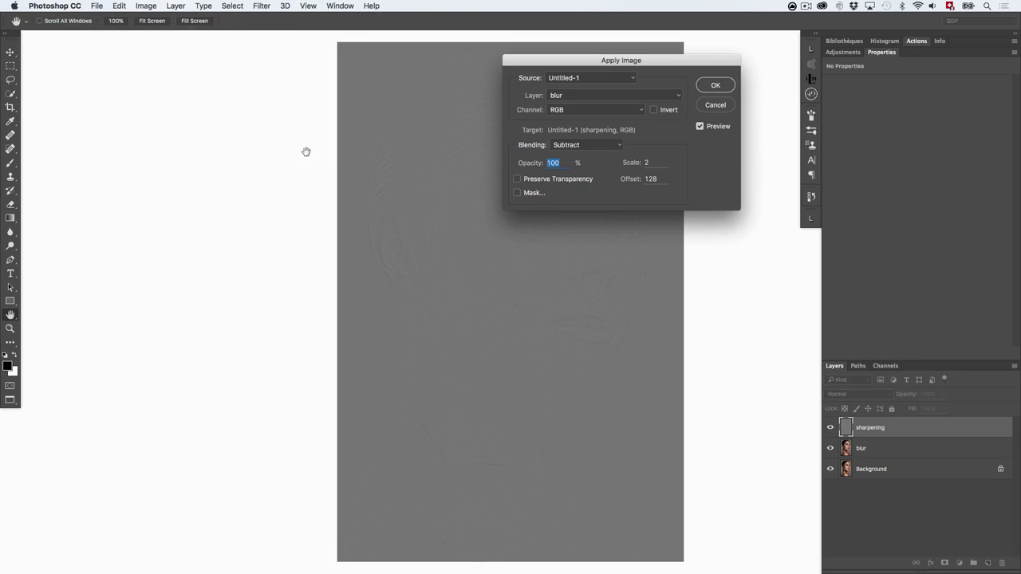
drag(627, 61, 400, 114)
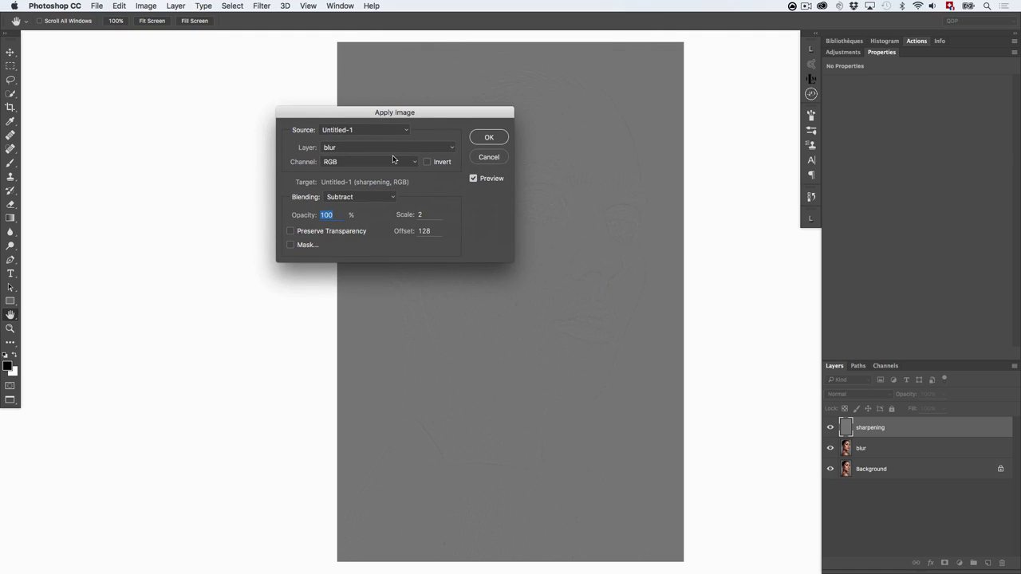
click(345, 148)
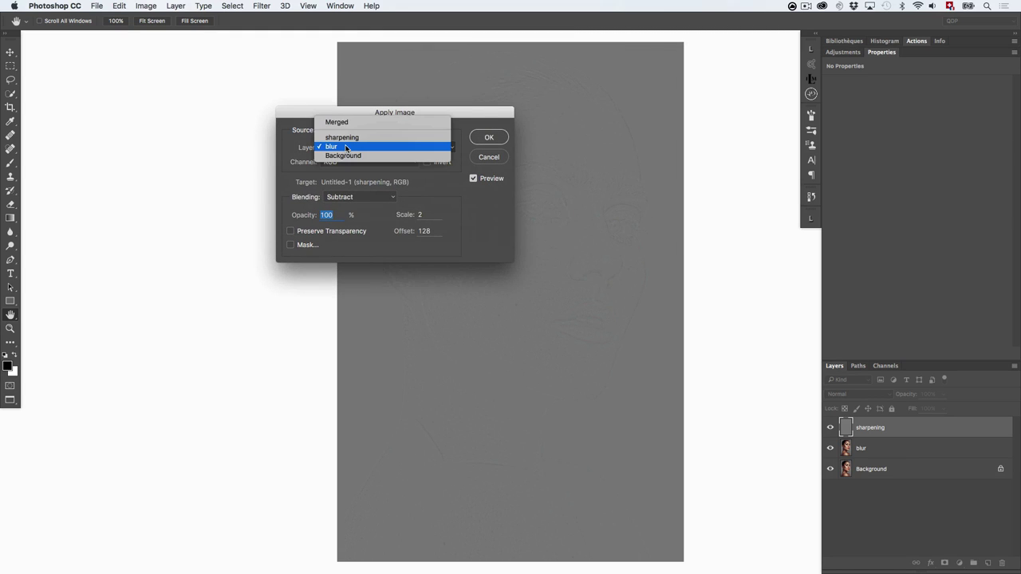
click(345, 147)
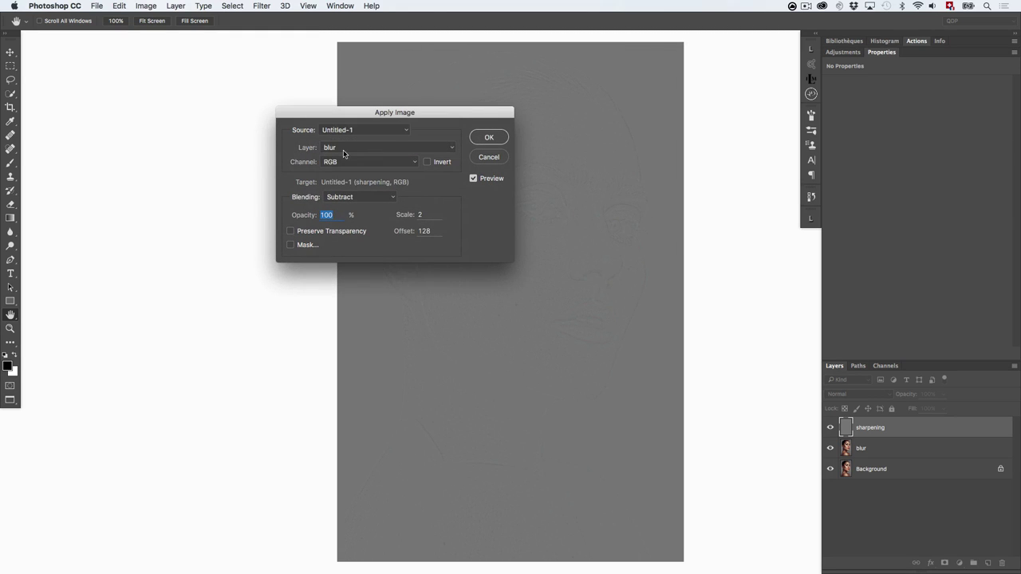
click(350, 199)
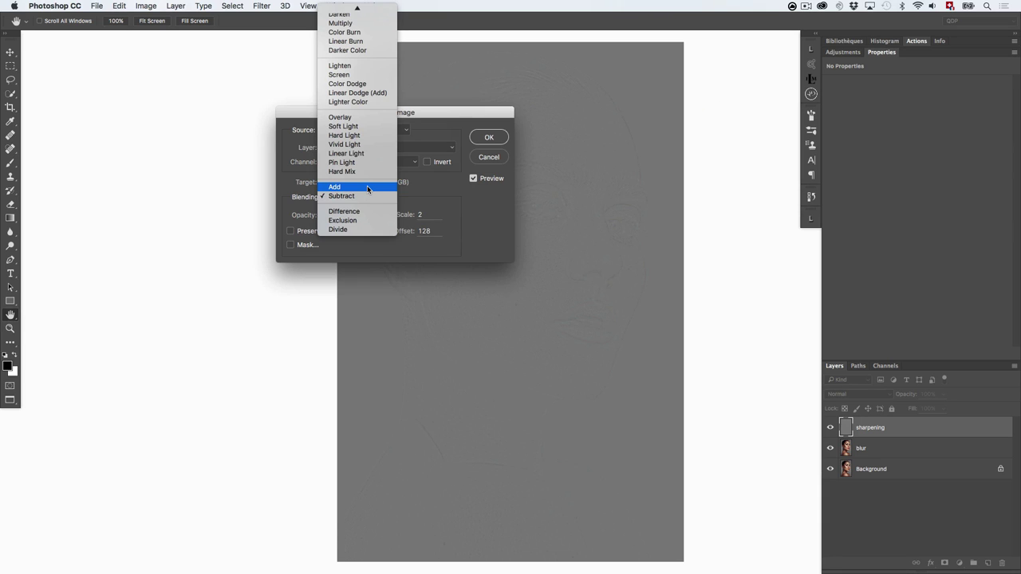
click(366, 196)
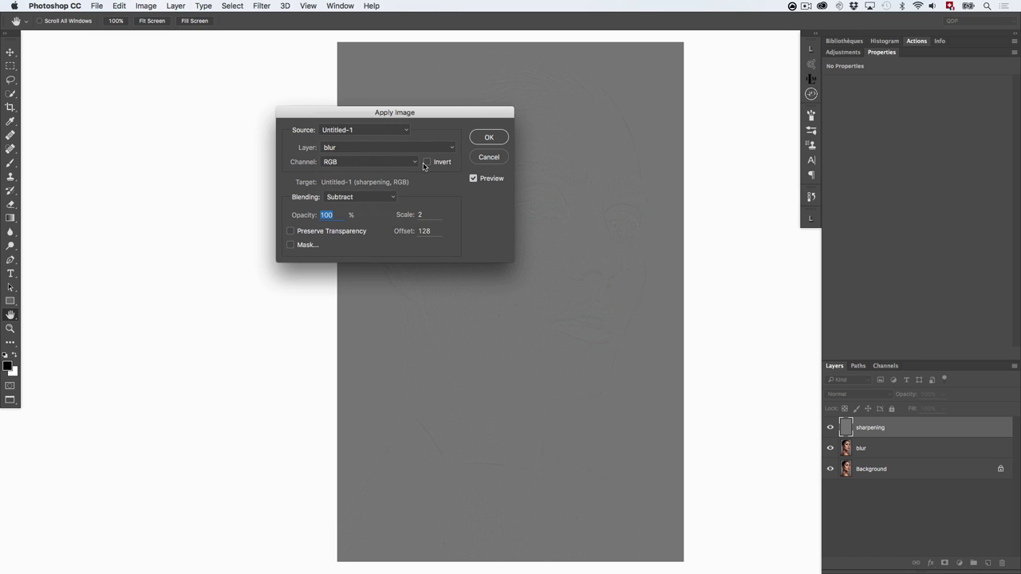
Step: Test Add blending and Invert, then settle on Subtract, Invert off, Scale 2, Offset 128
click(378, 197)
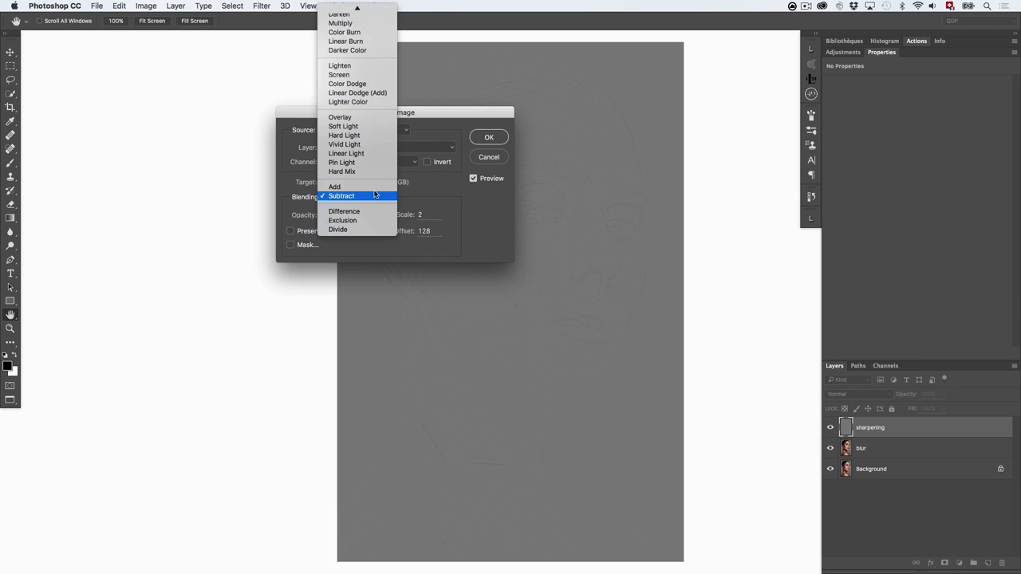
click(372, 186)
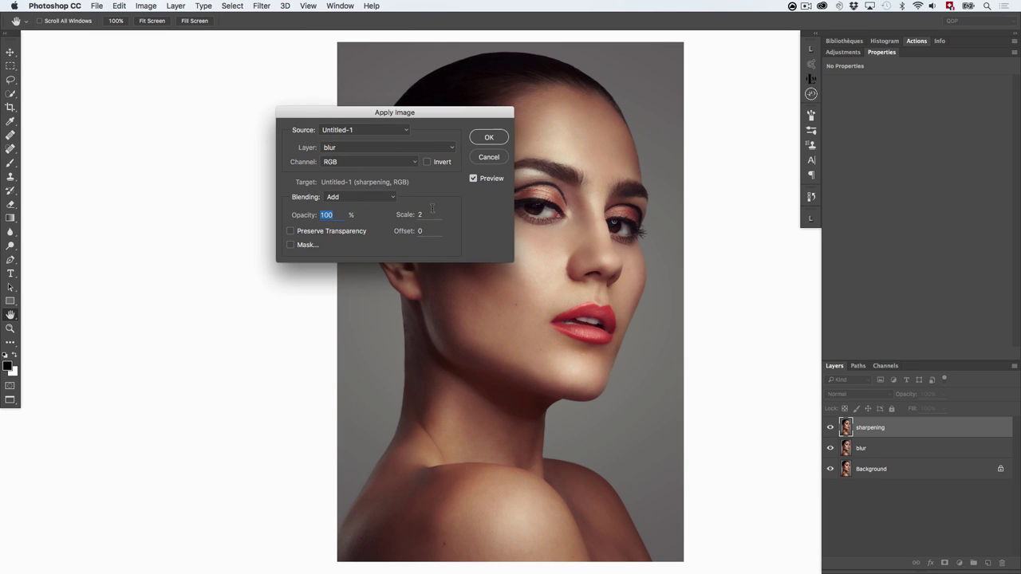
click(428, 162)
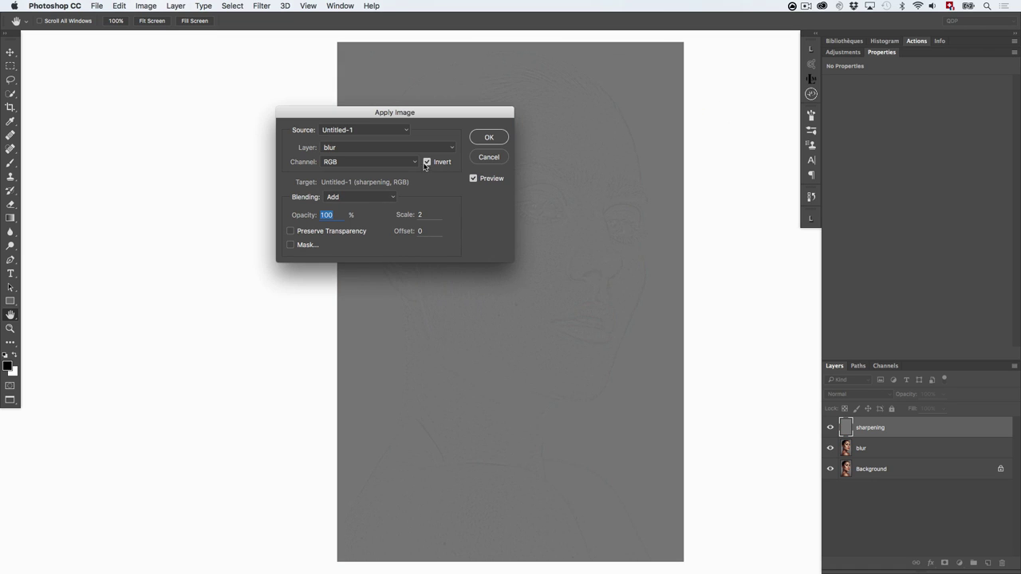
click(428, 162)
click(359, 199)
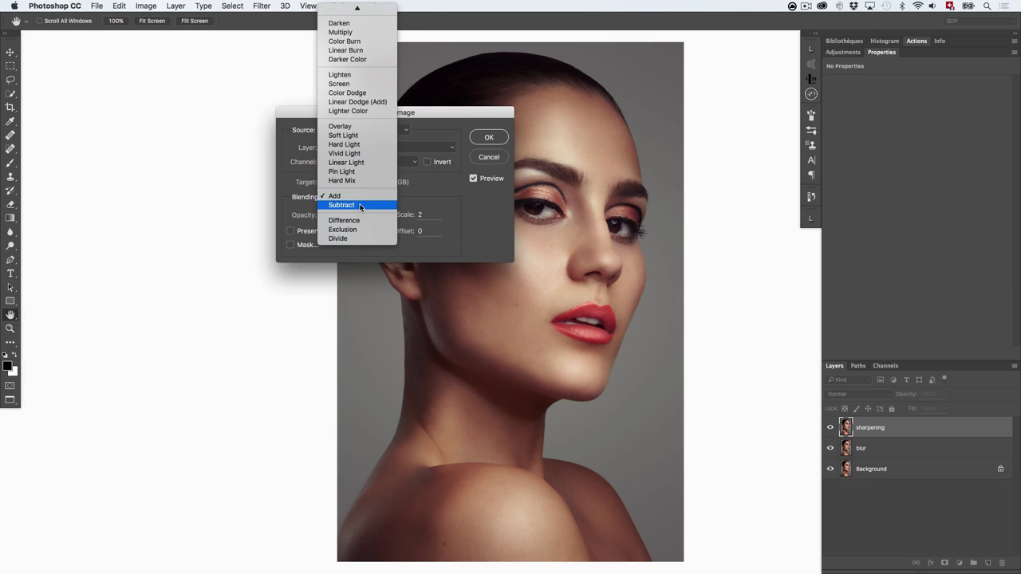
click(360, 205)
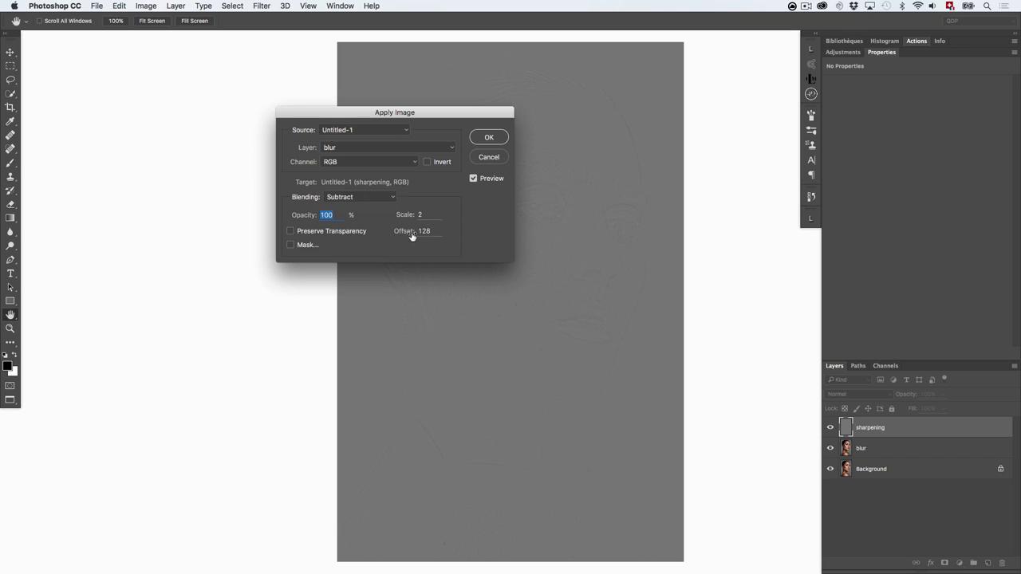
click(490, 138)
Step: Apply the high-pass result and set the sharpening layer to Linear Light, comparing before and after
click(490, 138)
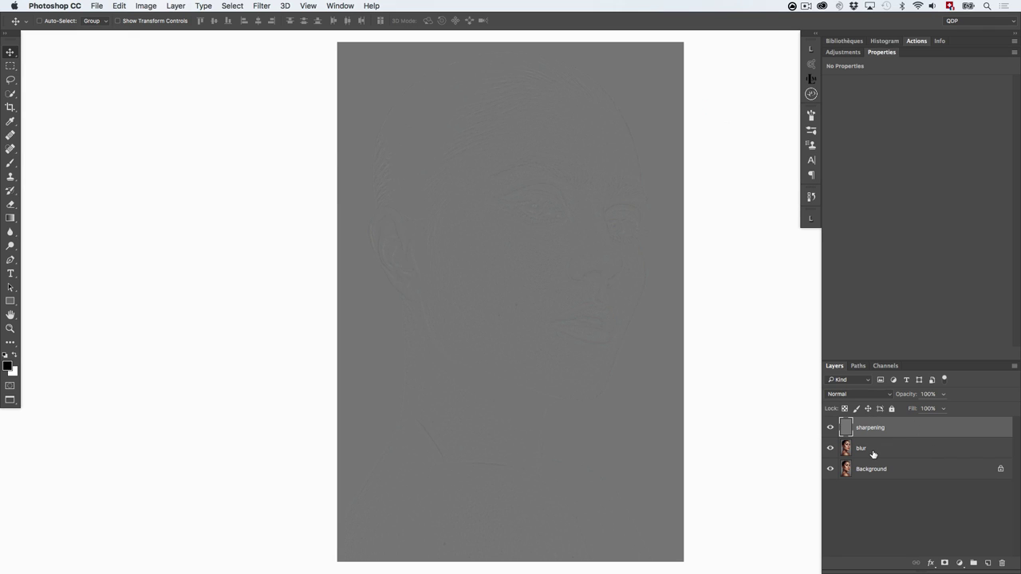
click(850, 396)
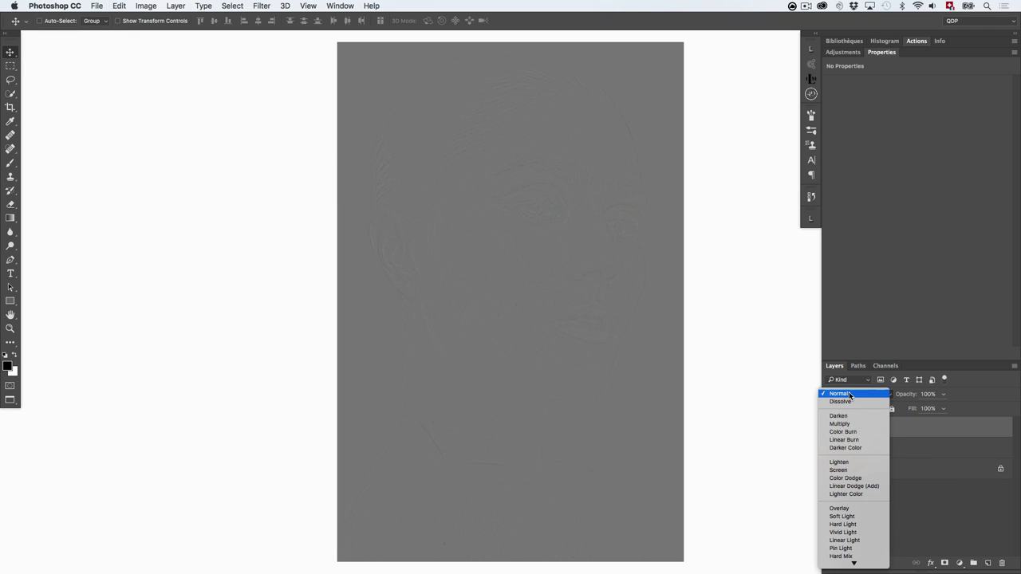
click(867, 540)
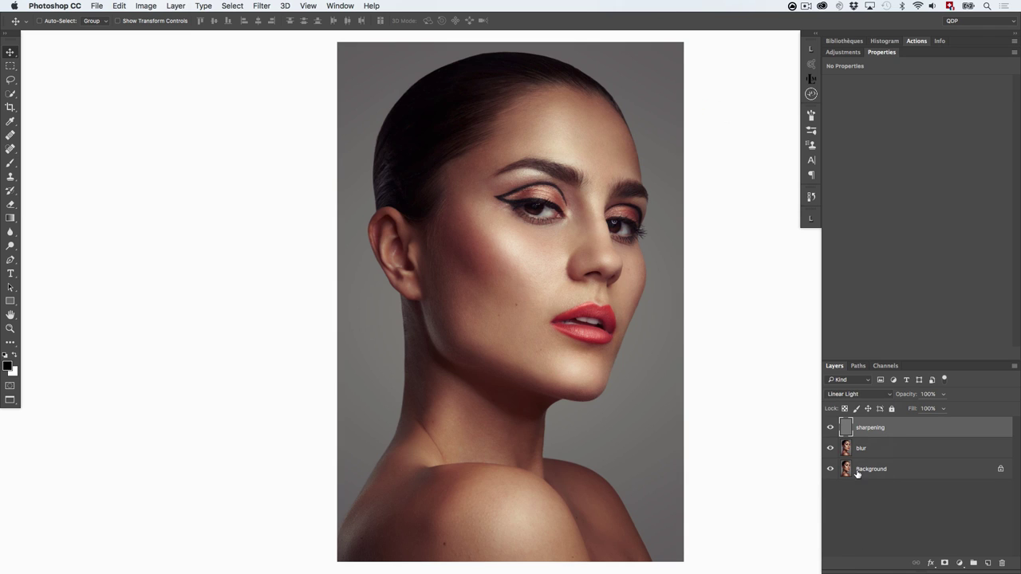
click(830, 427)
click(831, 428)
Step: Delete the blur layer
click(847, 396)
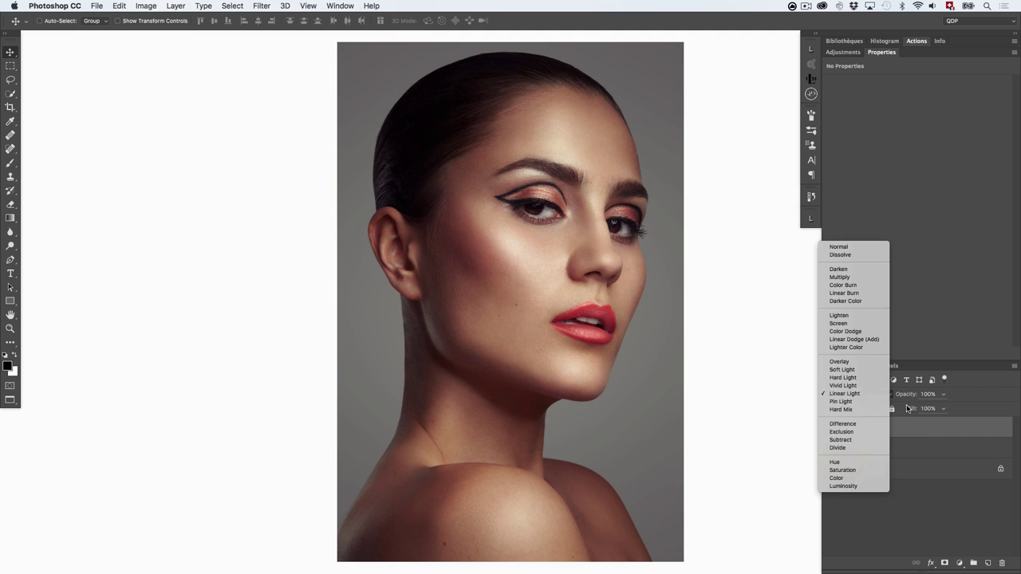
click(920, 451)
click(921, 451)
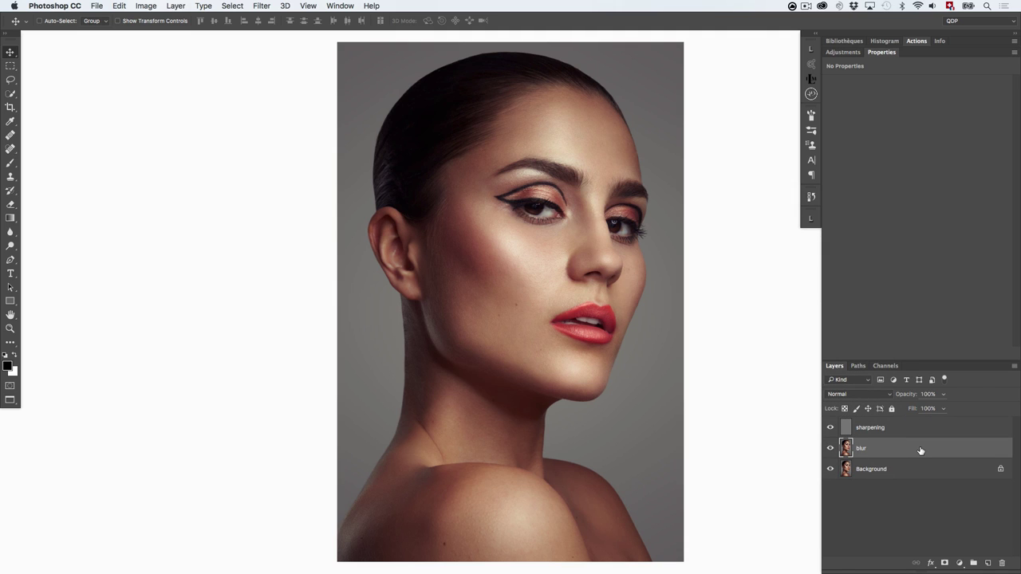
key(BackSpace)
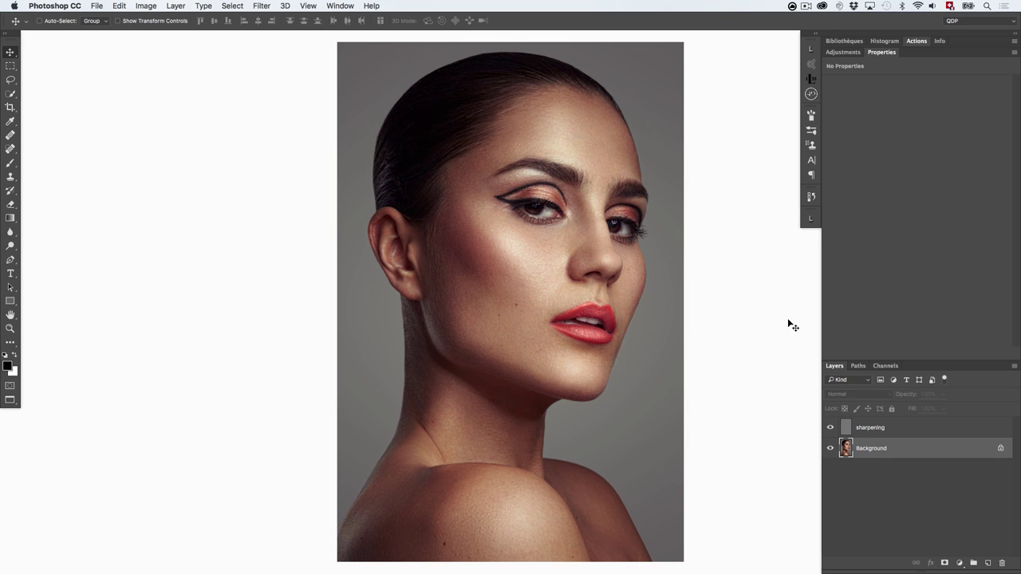
Step: Compare Overlay and Soft Light blending on the sharpening layer, ending on Overlay
click(875, 431)
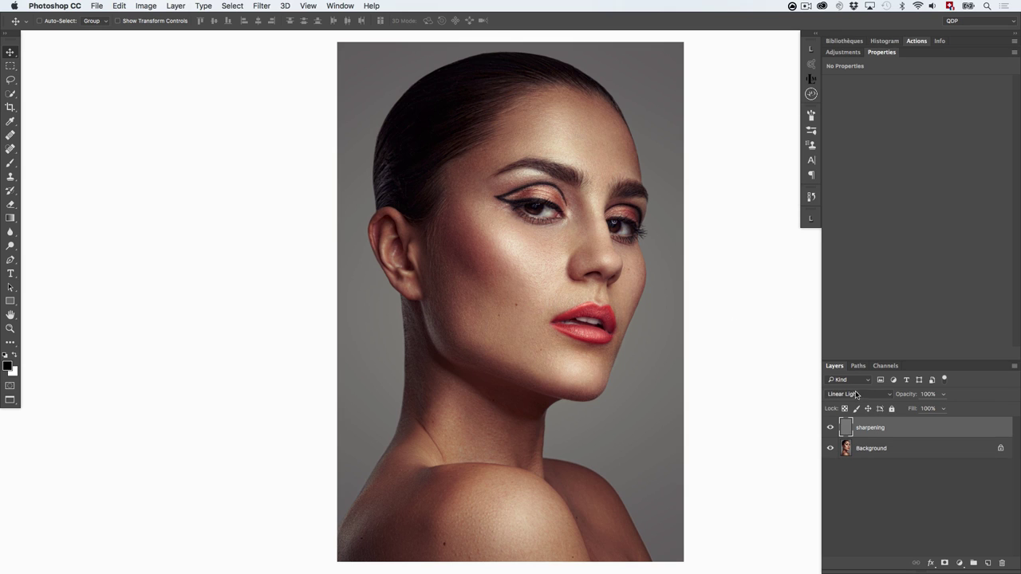
click(856, 394)
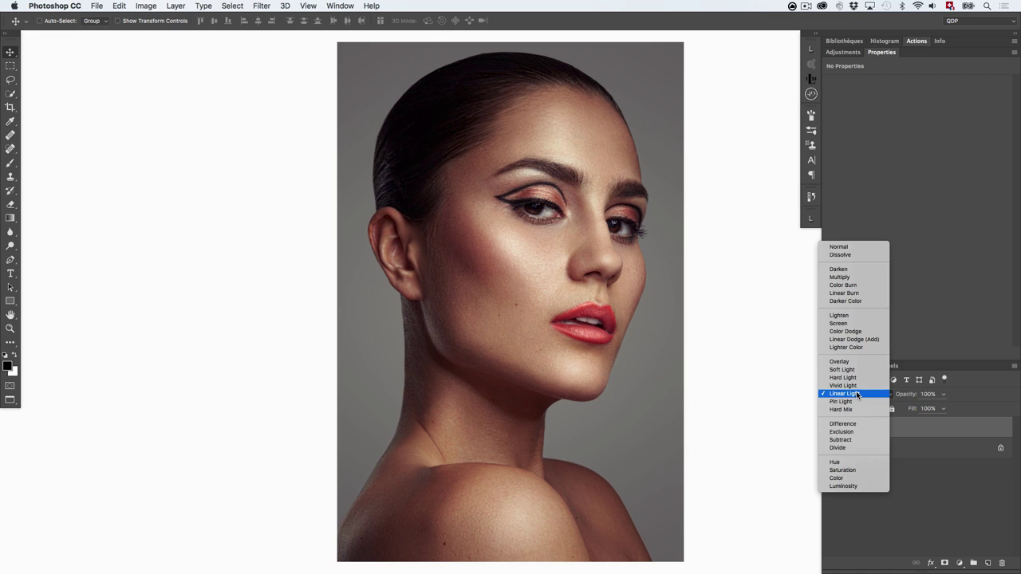
click(845, 361)
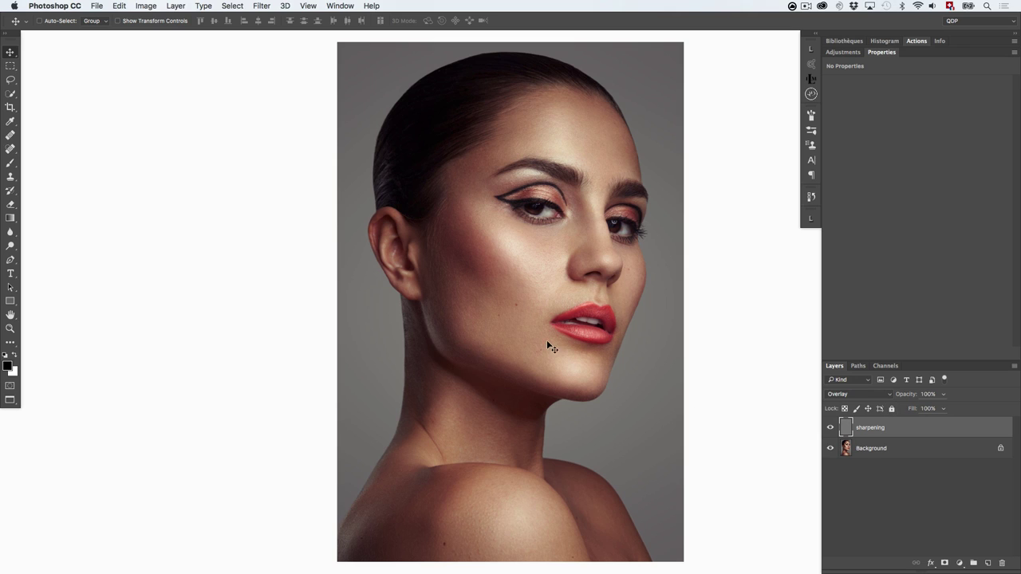
click(864, 395)
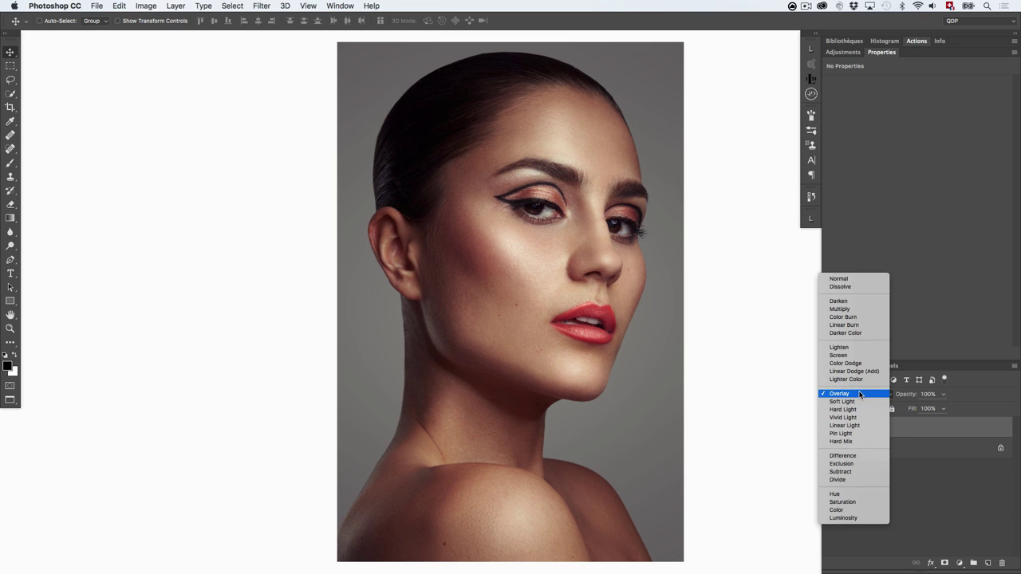
click(857, 401)
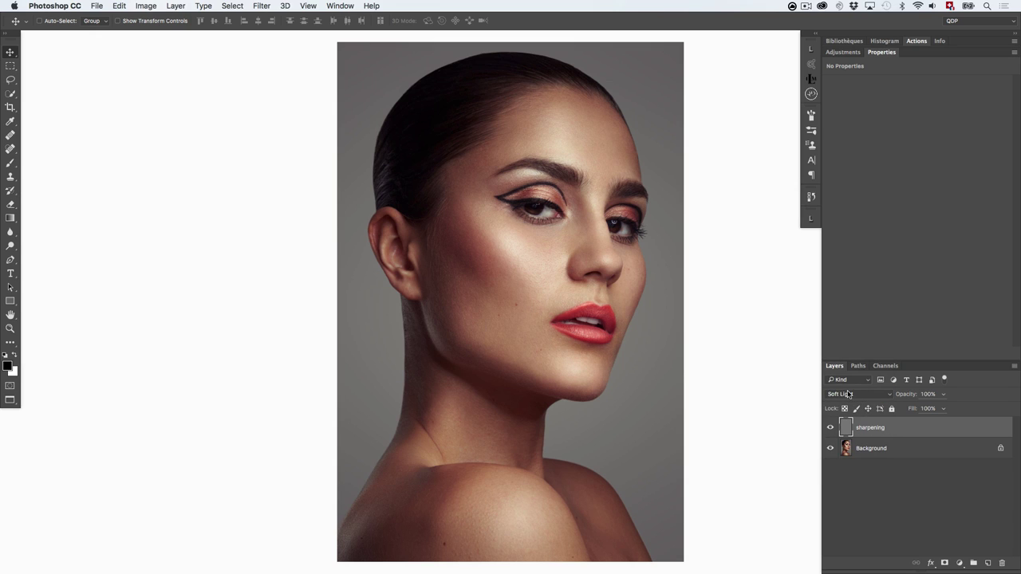
click(852, 394)
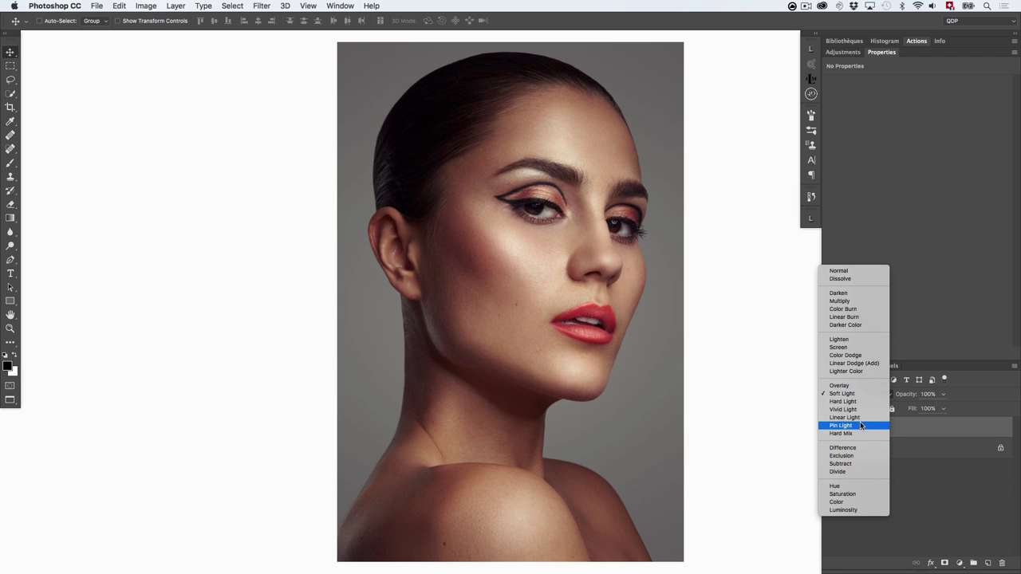
click(909, 423)
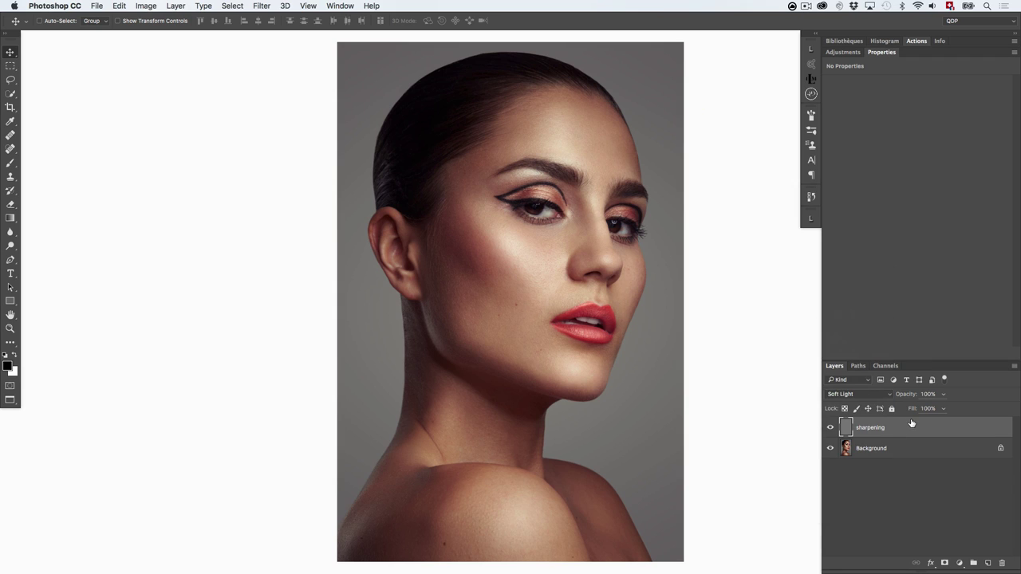
click(856, 395)
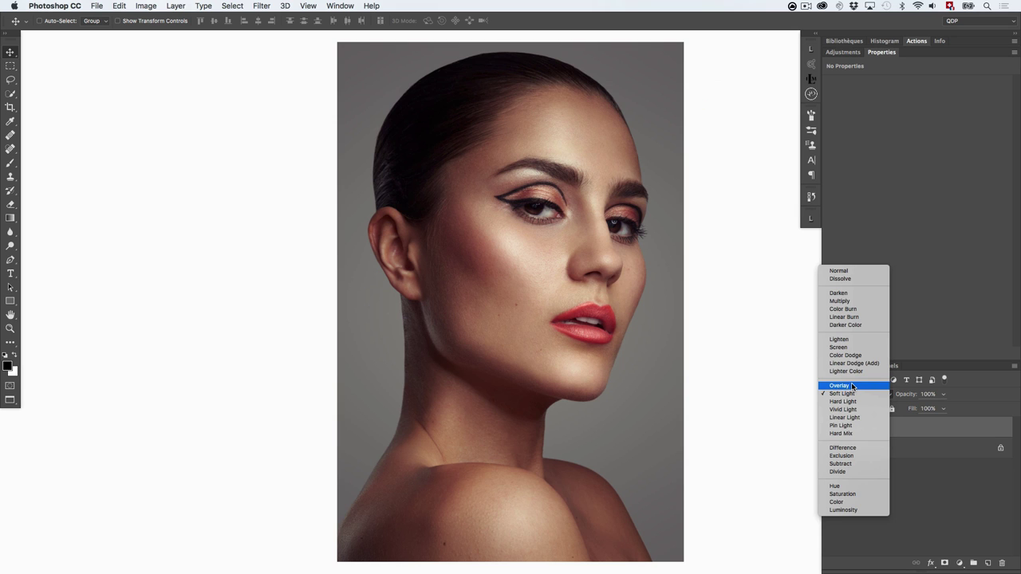
click(851, 387)
Step: Set the sharpening layer back to Linear Light and lower its opacity to 67%
scroll(526, 244, up, 3)
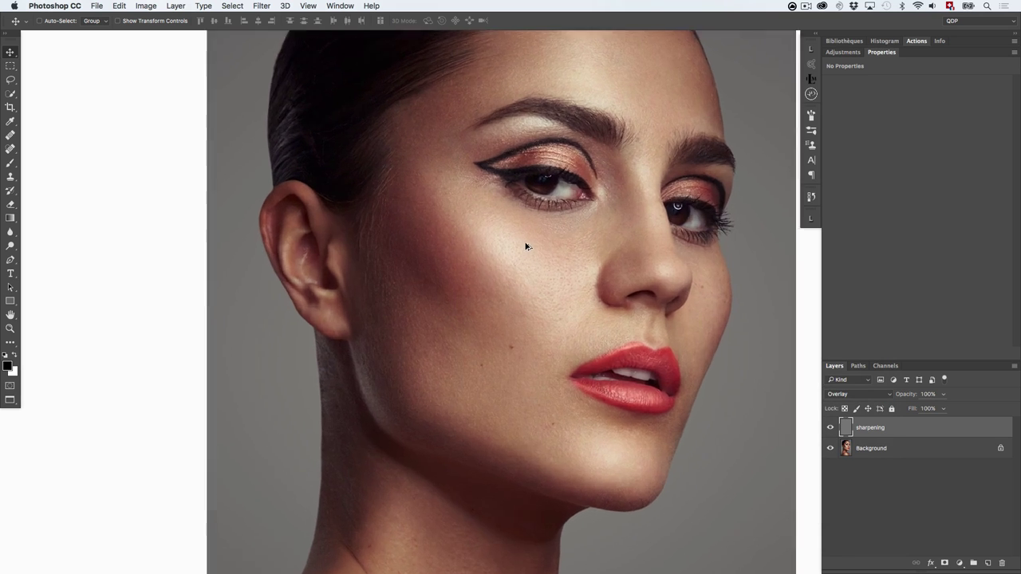
scroll(527, 244, up, 3)
scroll(552, 364, right, 2)
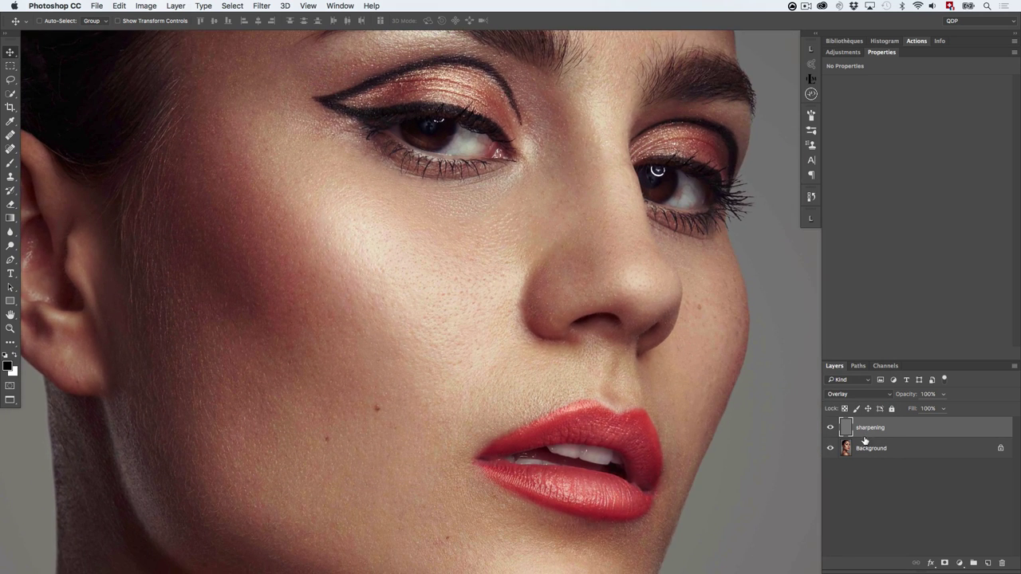
click(829, 427)
click(830, 427)
click(849, 392)
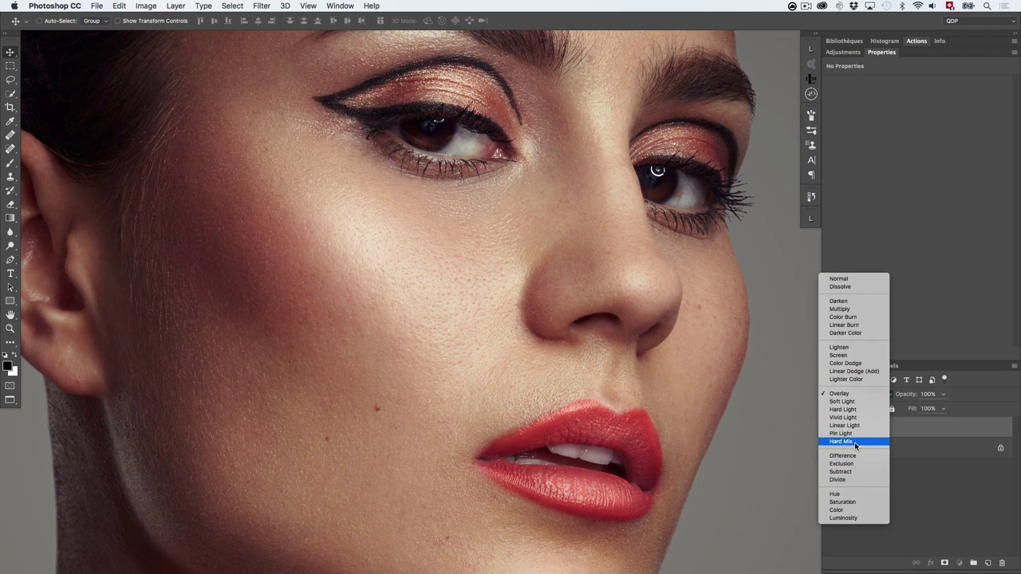
click(844, 425)
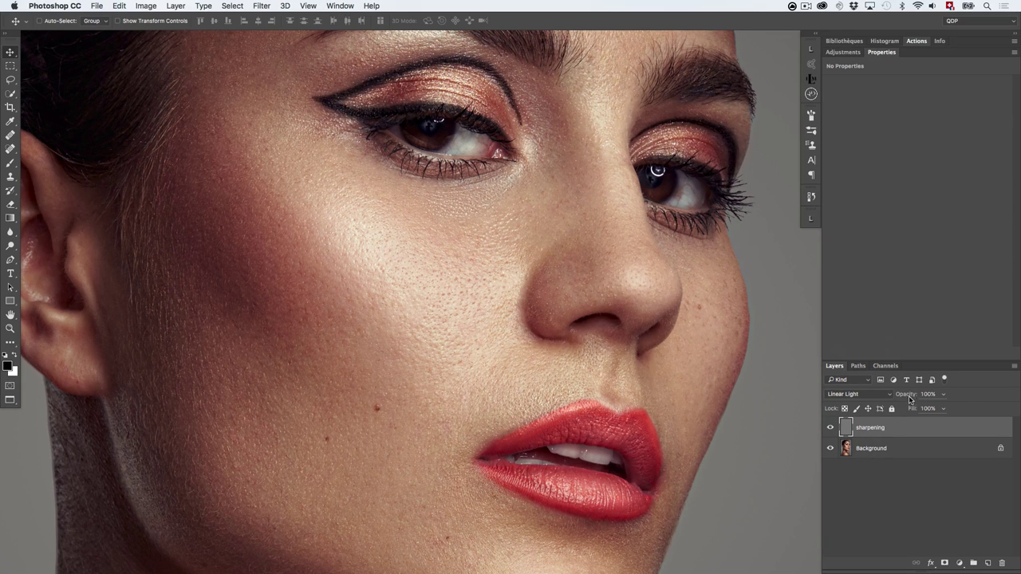
mouse_move(909, 398)
mouse_down()
mouse_move(895, 400)
mouse_move(914, 400)
mouse_up()
Step: Restore the sharpening layer to 100% opacity, add a black hide-all mask, and fit the portrait
key(0)
alt+click(944, 564)
key(super+0)
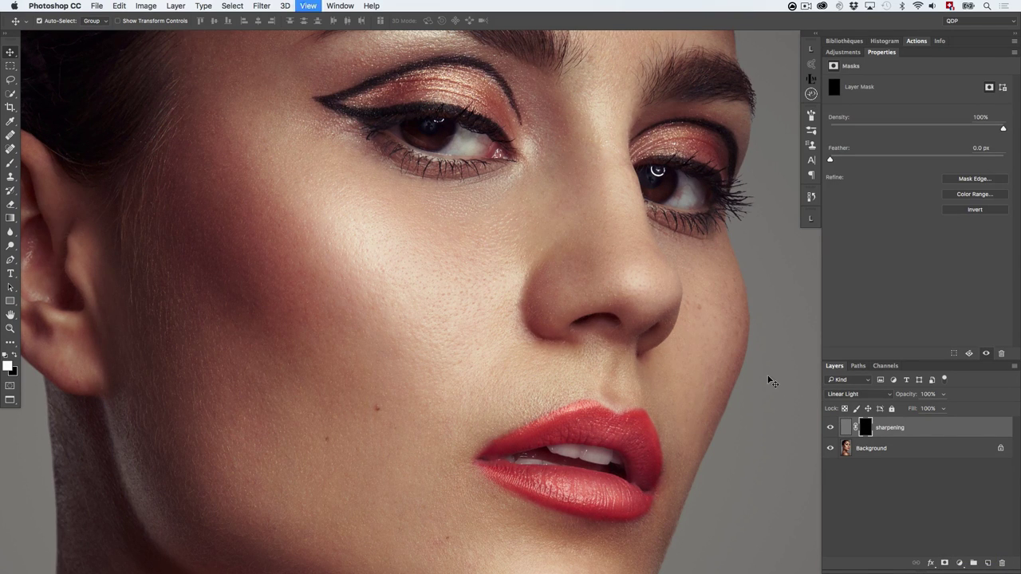
scroll(521, 239, up, 1)
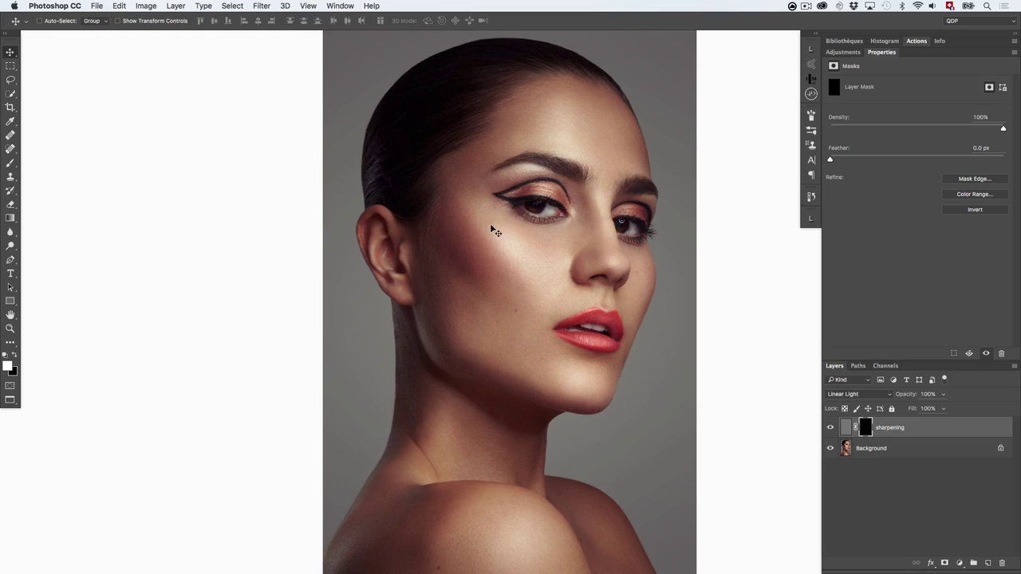
key(b)
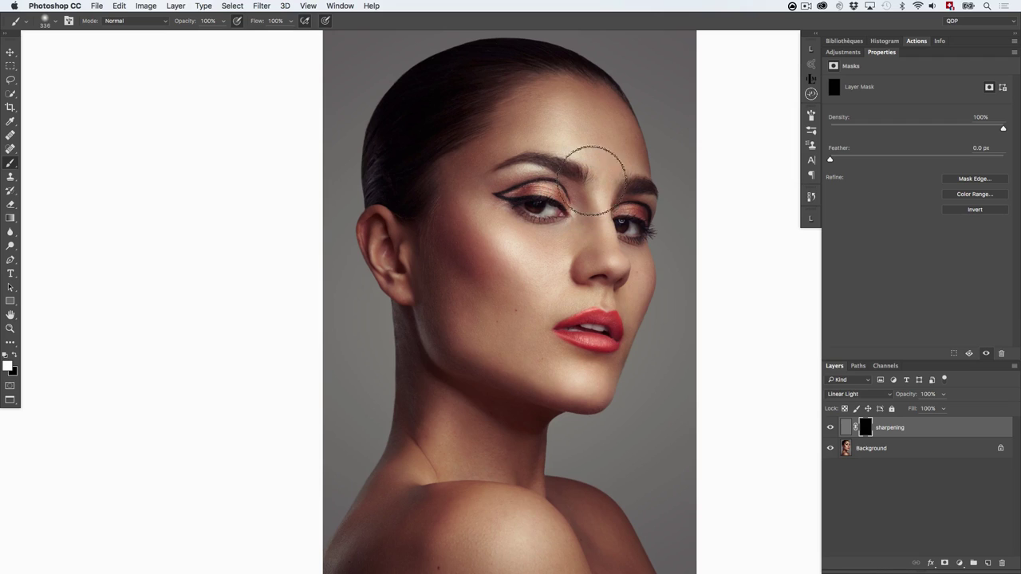
Step: Select the Background layer and start a Color Range selection
click(232, 5)
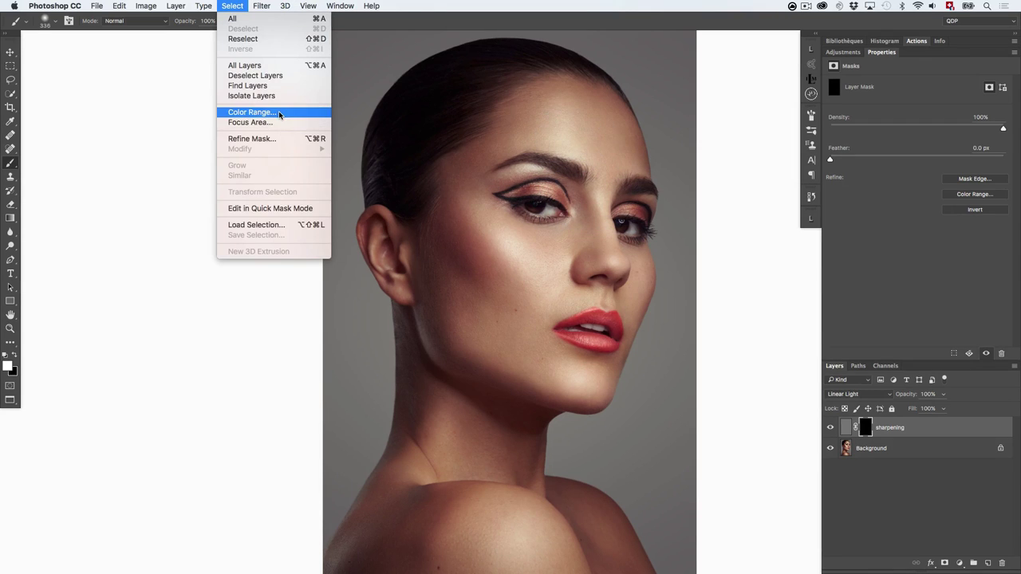
click(761, 307)
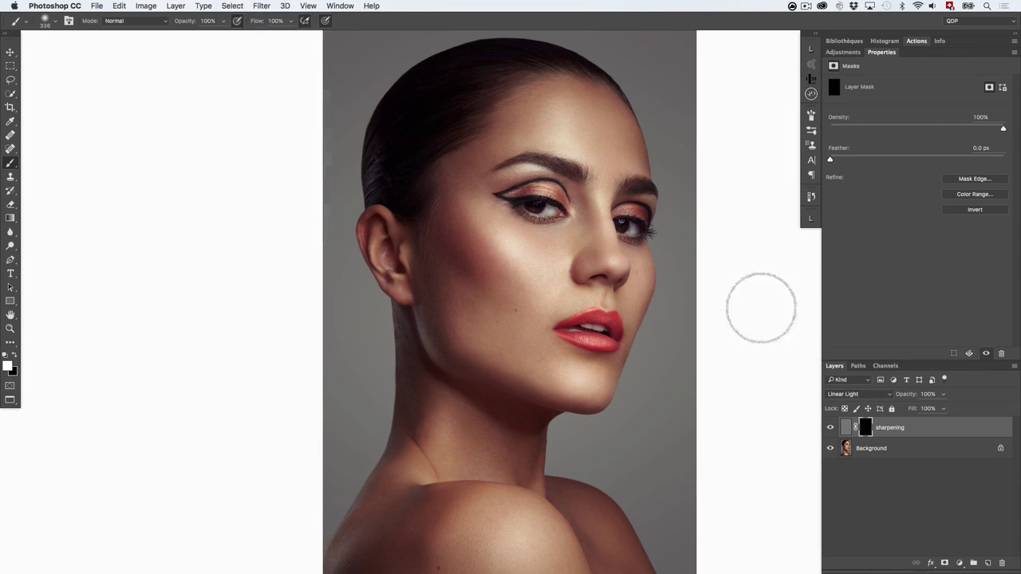
click(905, 451)
click(232, 6)
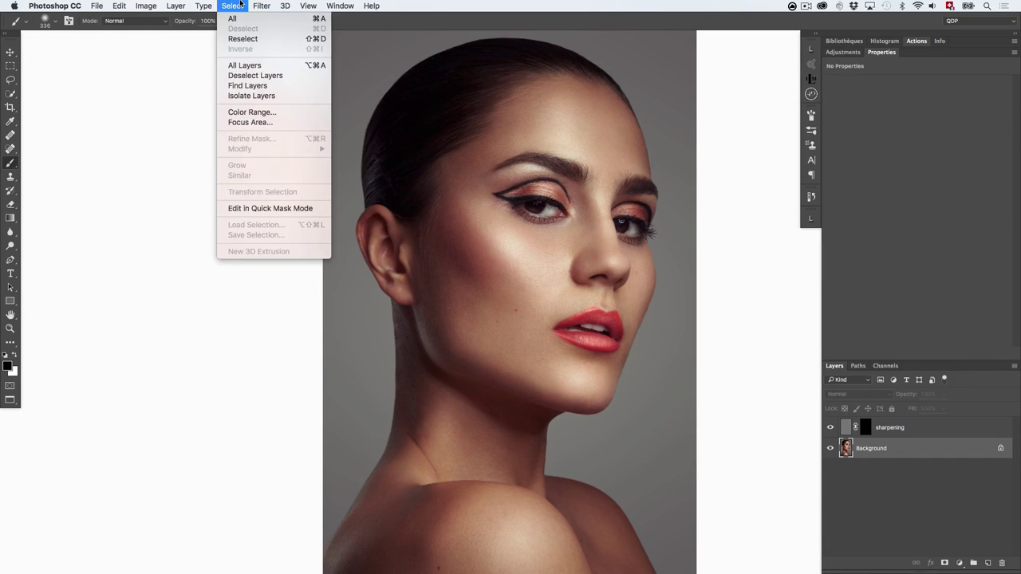
click(274, 111)
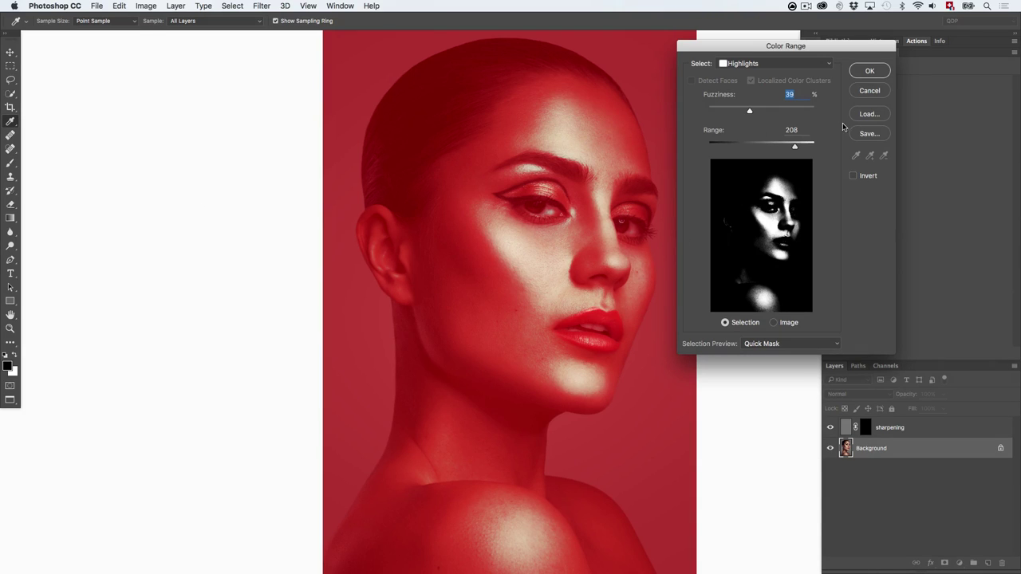
Step: Try softer fuzziness, return to 39, and preview the colour image zoomed on the cheek
key(alt)
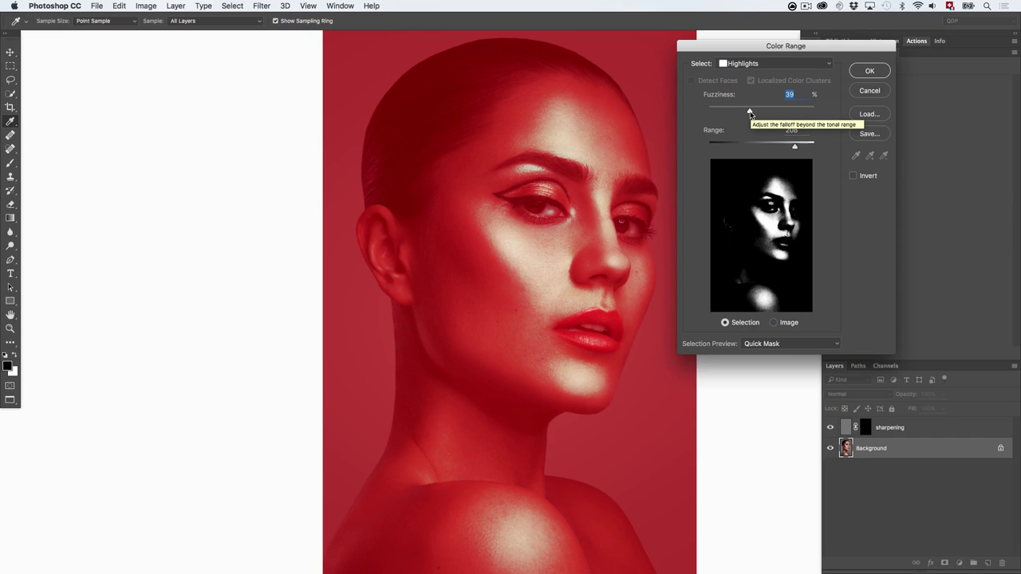
drag(750, 113, 771, 114)
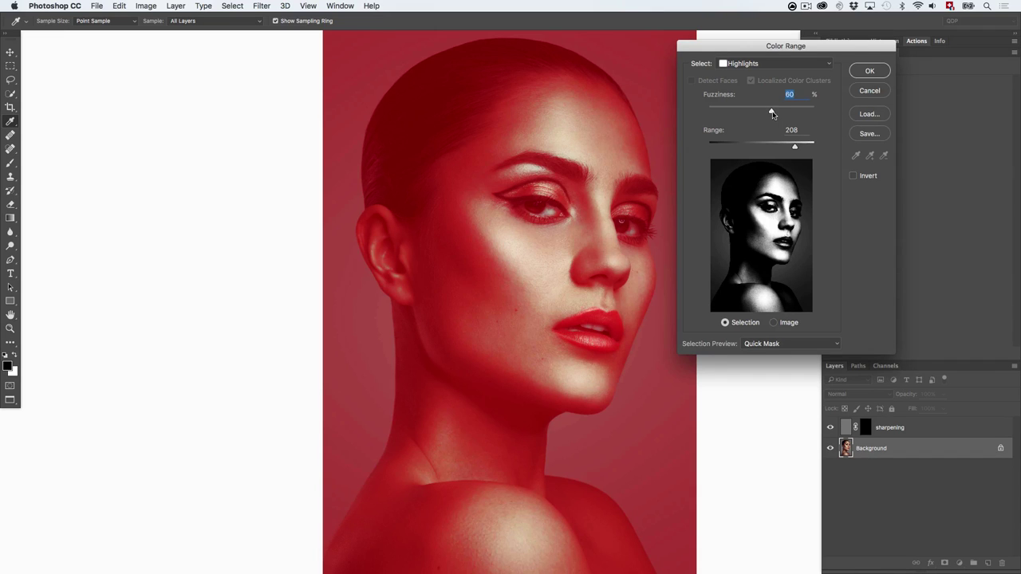
drag(772, 114, 749, 112)
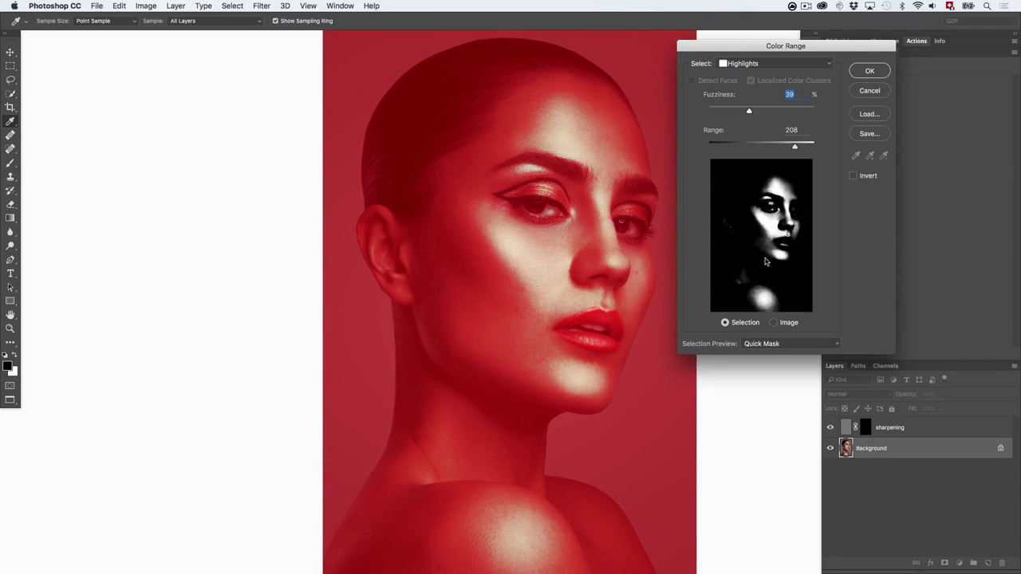
key(super)
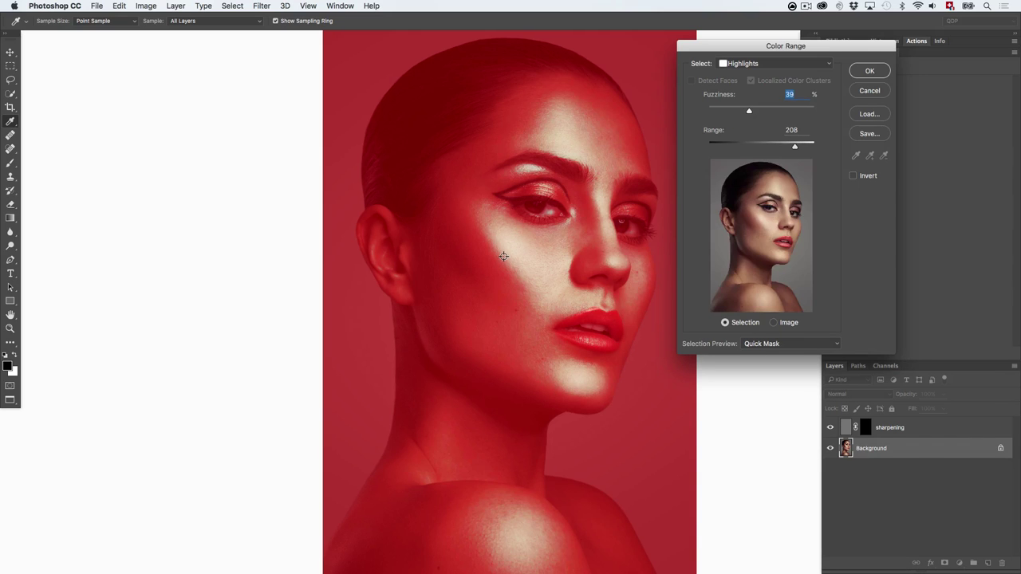
drag(504, 256, 647, 186)
drag(550, 206, 658, 170)
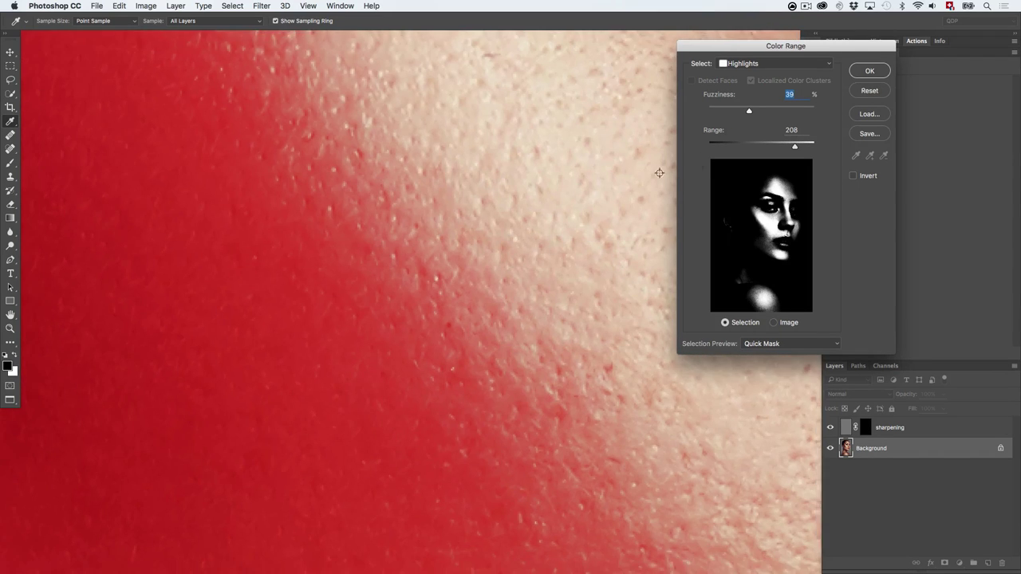
Step: Test fuzziness from 0 to 92 before settling on 51, then fit the photo on screen
drag(749, 113, 688, 114)
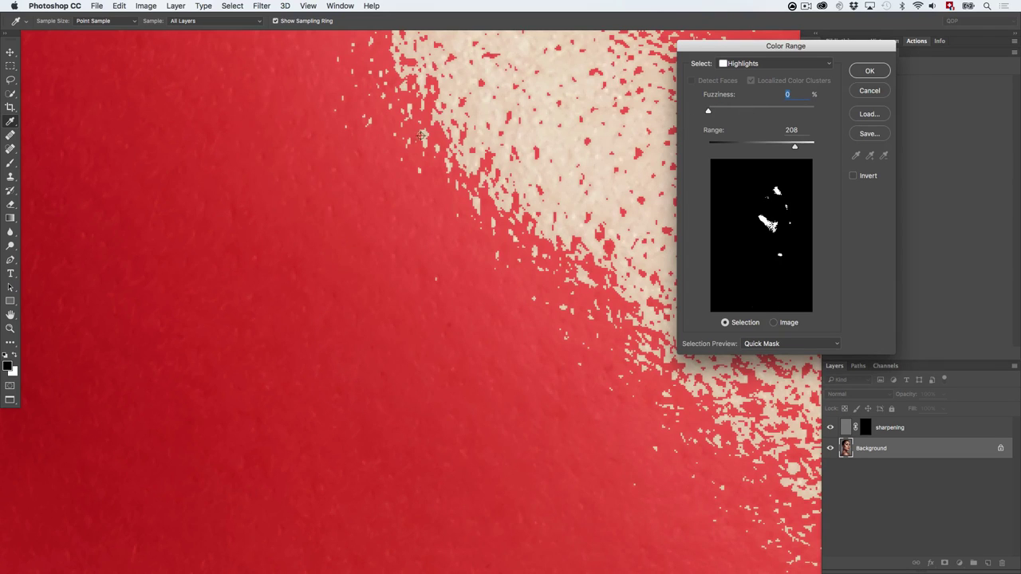
click(805, 112)
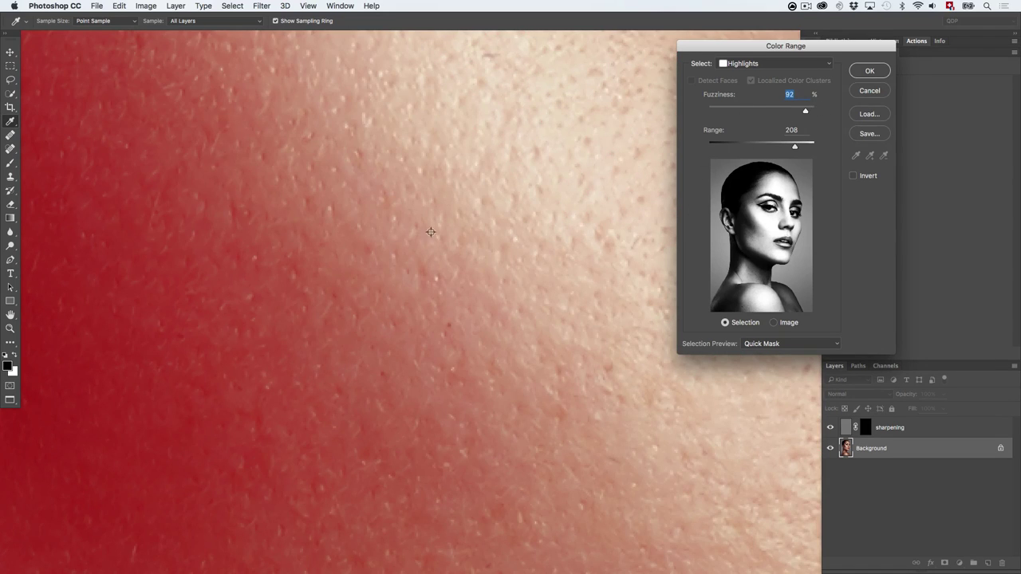
scroll(428, 232, down, 5)
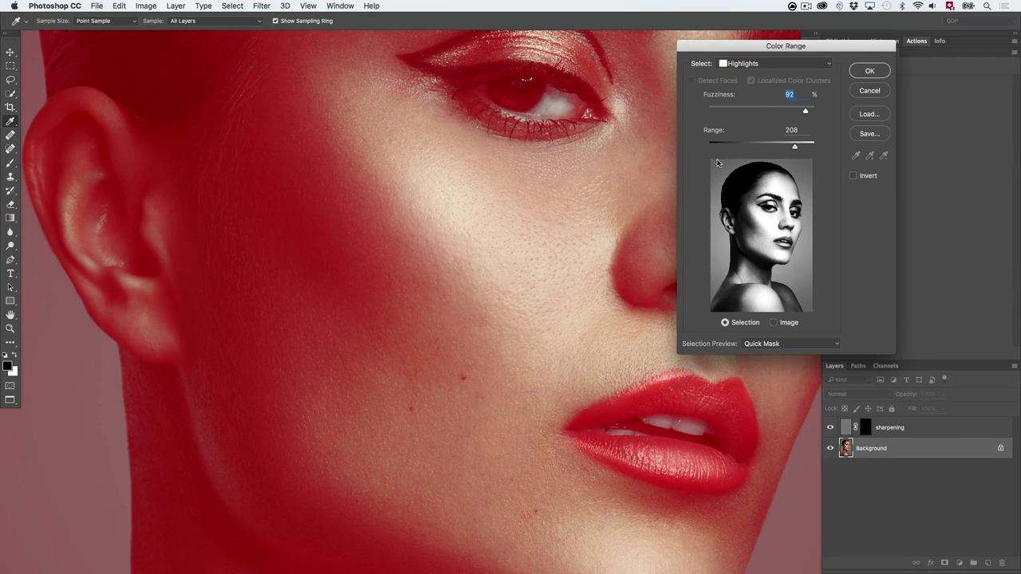
mouse_move(768, 110)
mouse_down()
mouse_move(723, 111)
mouse_move(750, 111)
mouse_up()
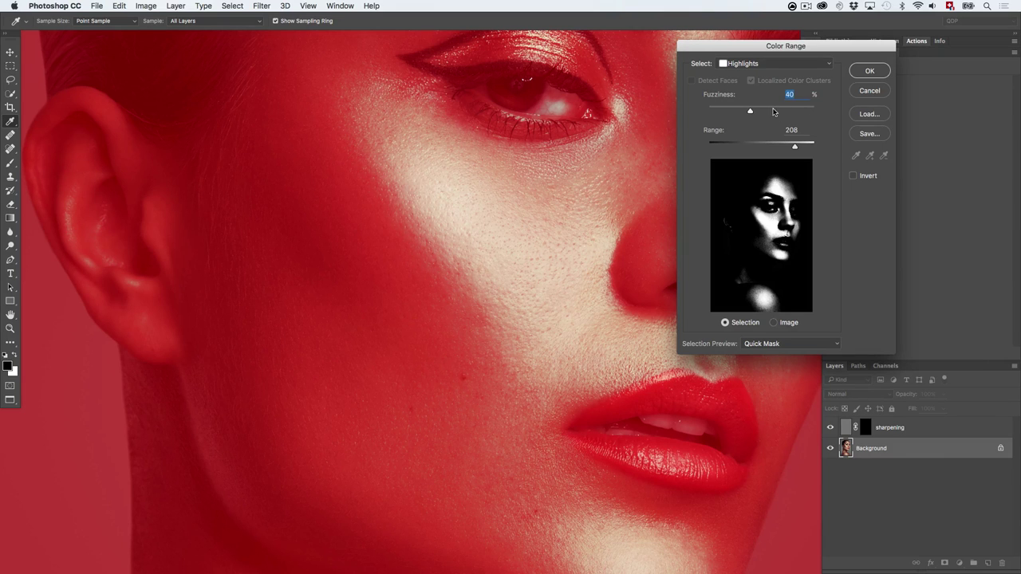
drag(773, 111, 766, 114)
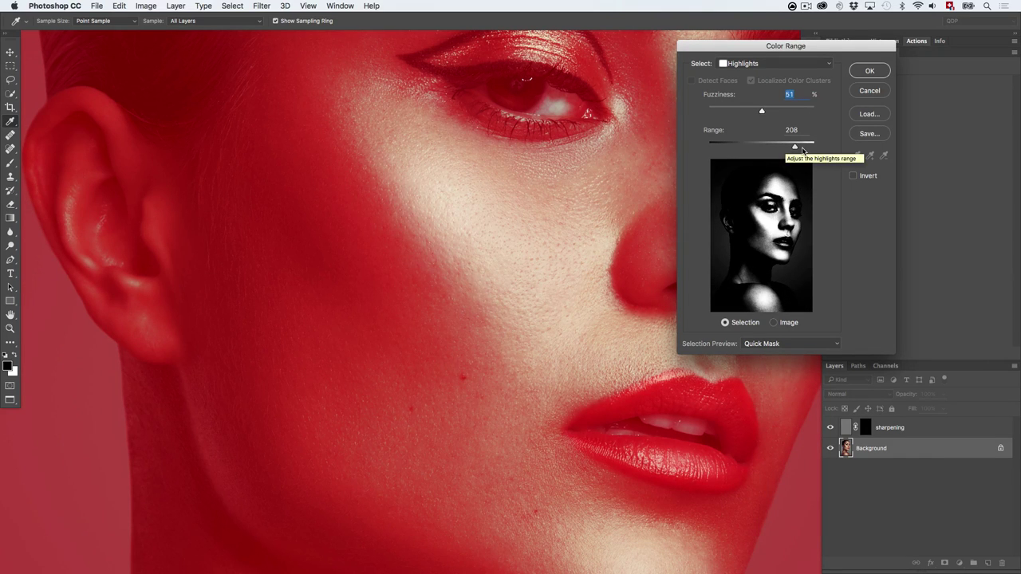
scroll(599, 182, down, 1)
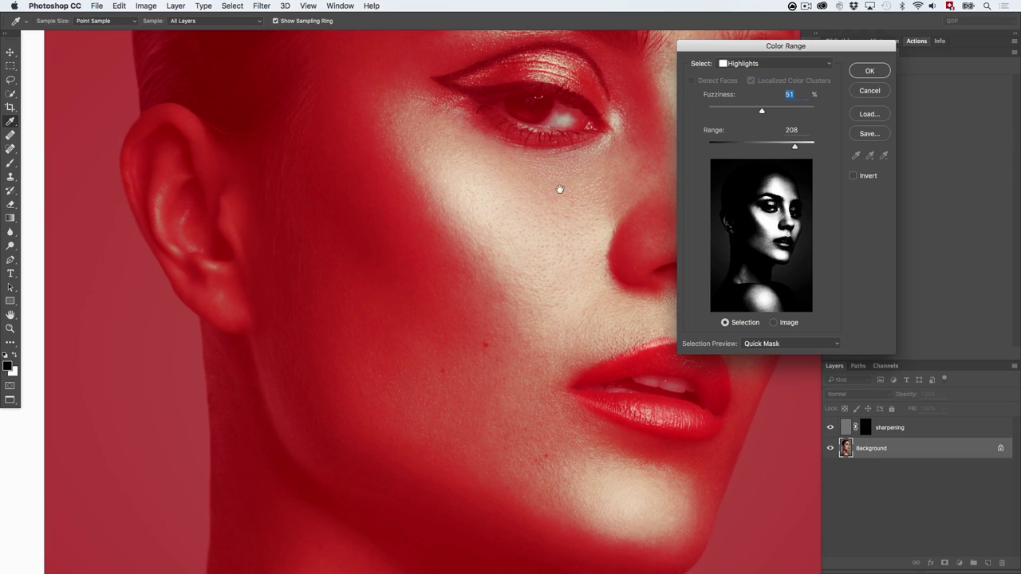
drag(561, 189, 459, 250)
key(super+0)
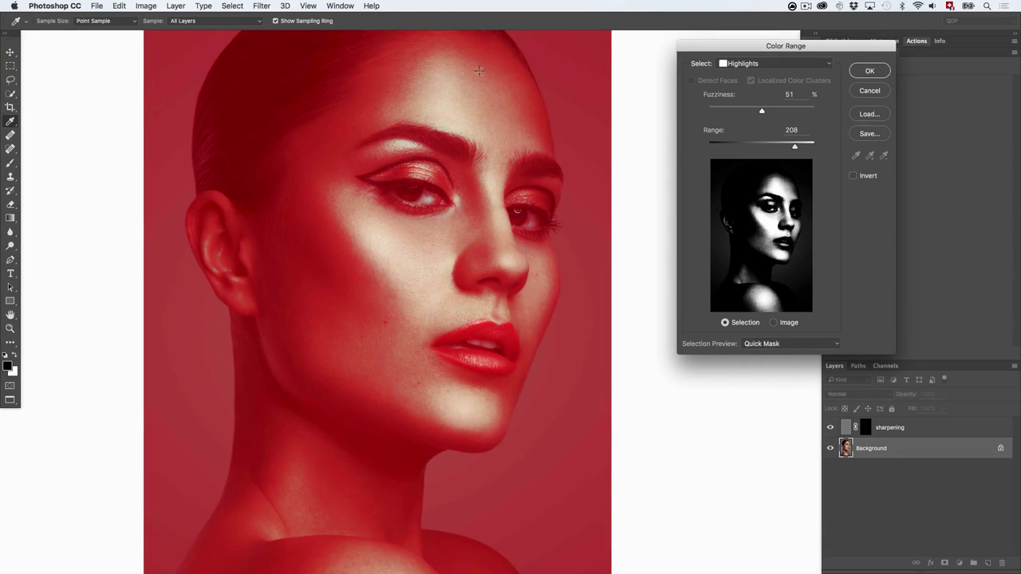
Step: Enter 220 as the highlight Range and accept the selection
double_click(800, 130)
text(220)
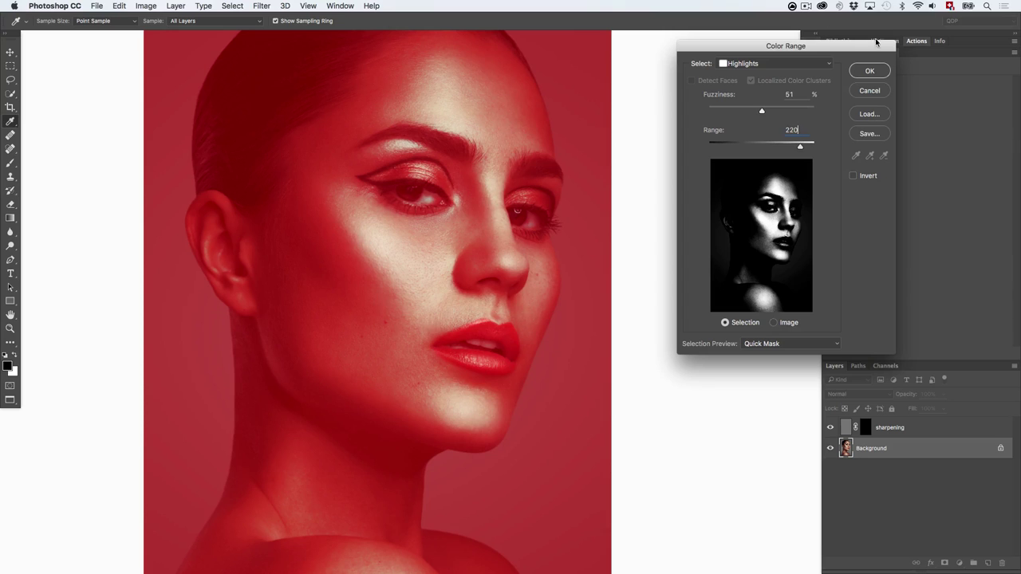
click(869, 71)
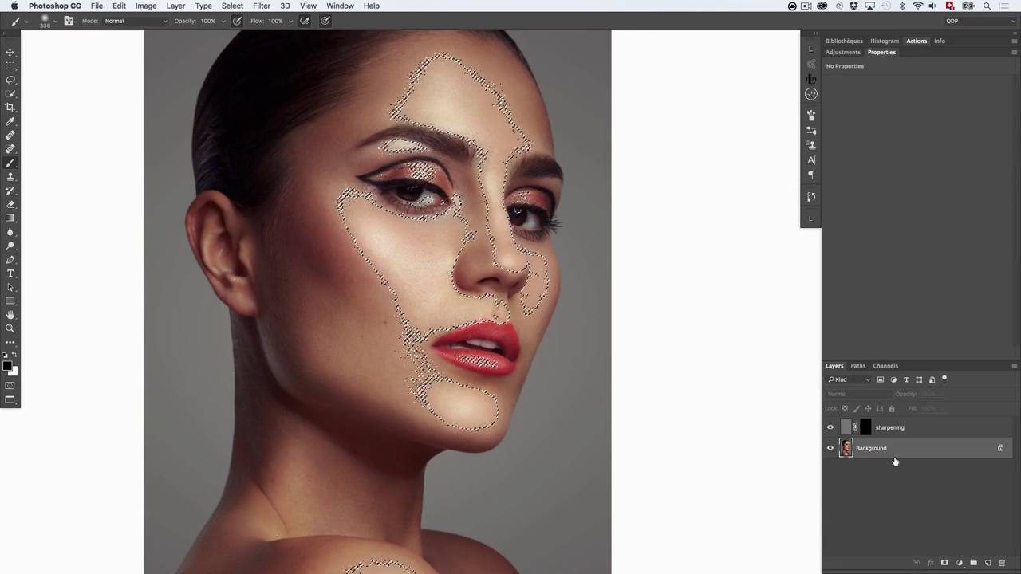
Step: Target the sharpening mask with white foreground, set brush flow to 20%, deselect, and enlarge the brush
click(866, 428)
key(x)
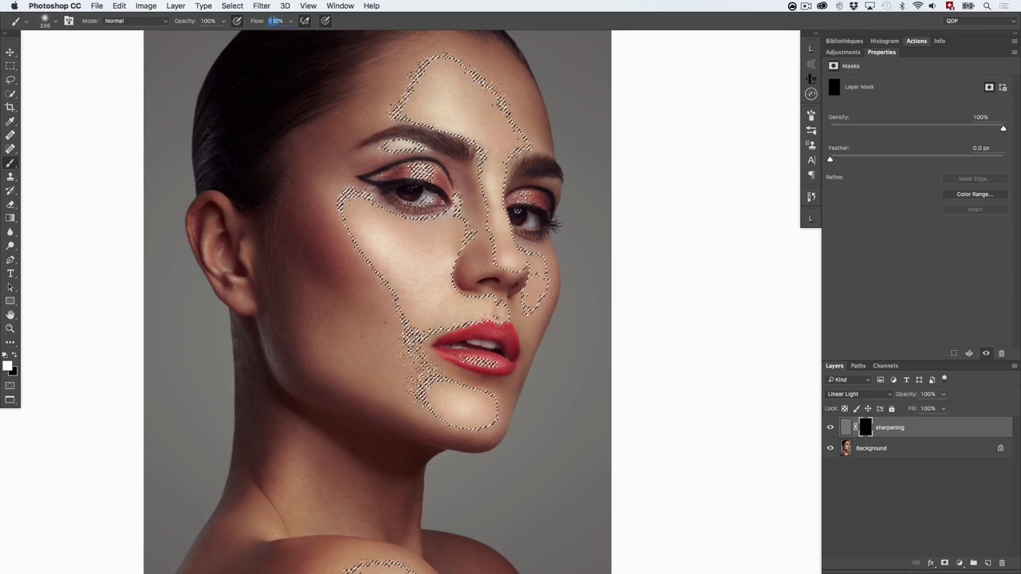
text(20)
key(Return)
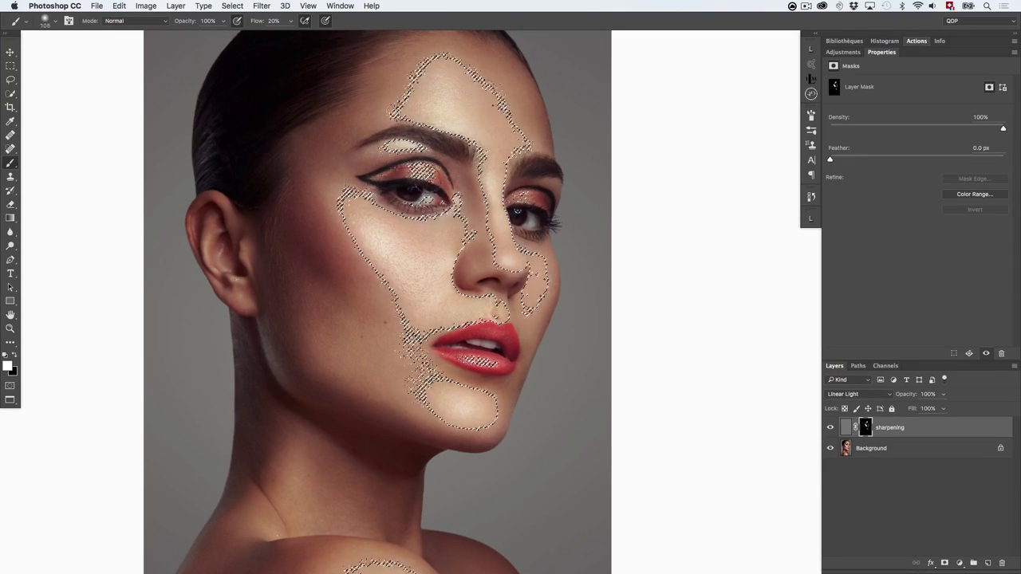
key(bracketright)
key(bracketright)
key(bracketright)
key(bracketright)
key(cmd+d)
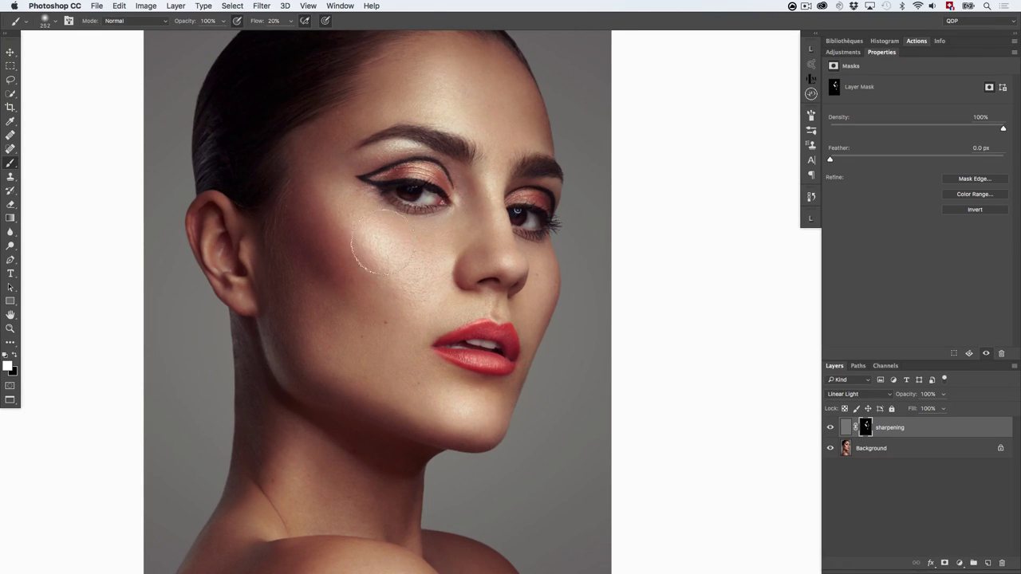
click(830, 428)
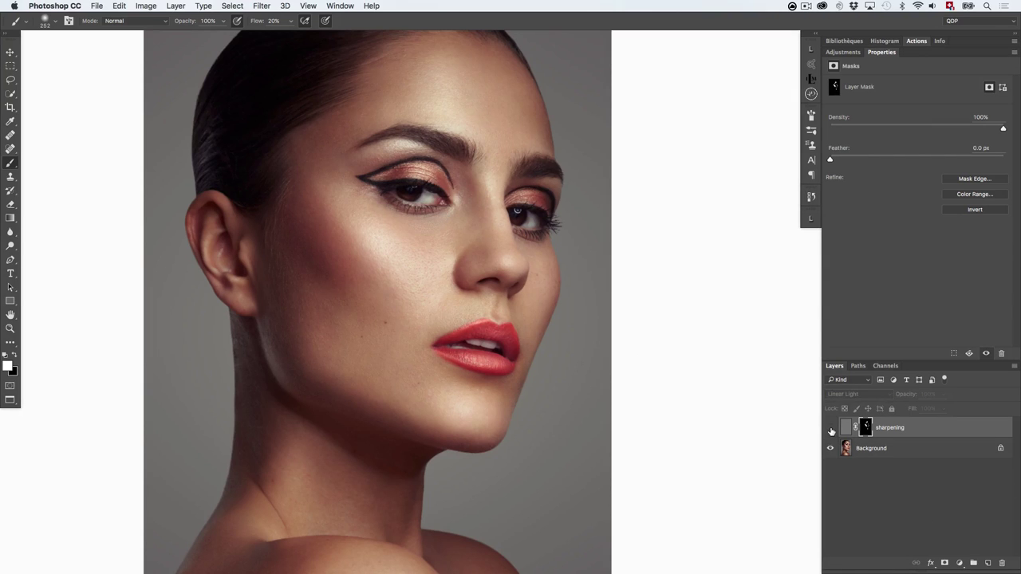
click(830, 428)
click(830, 428)
click(831, 429)
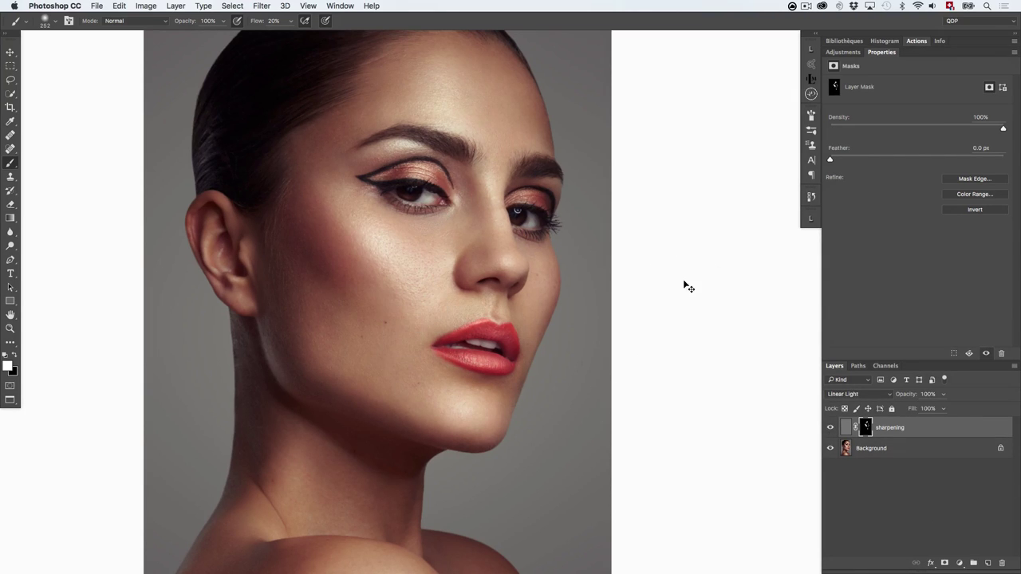
key(super+0)
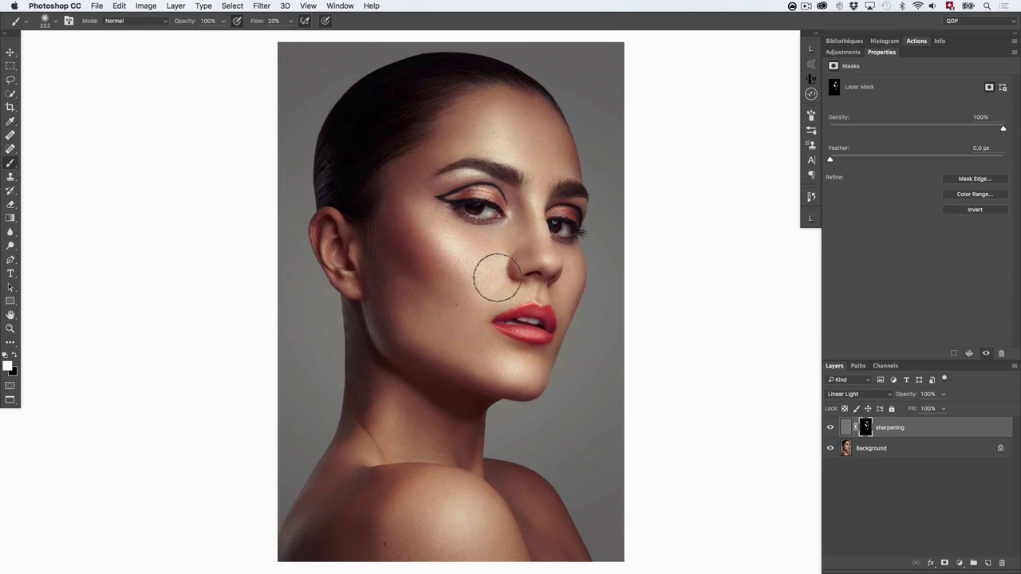
key(bracketright)
scroll(485, 266, up, 5)
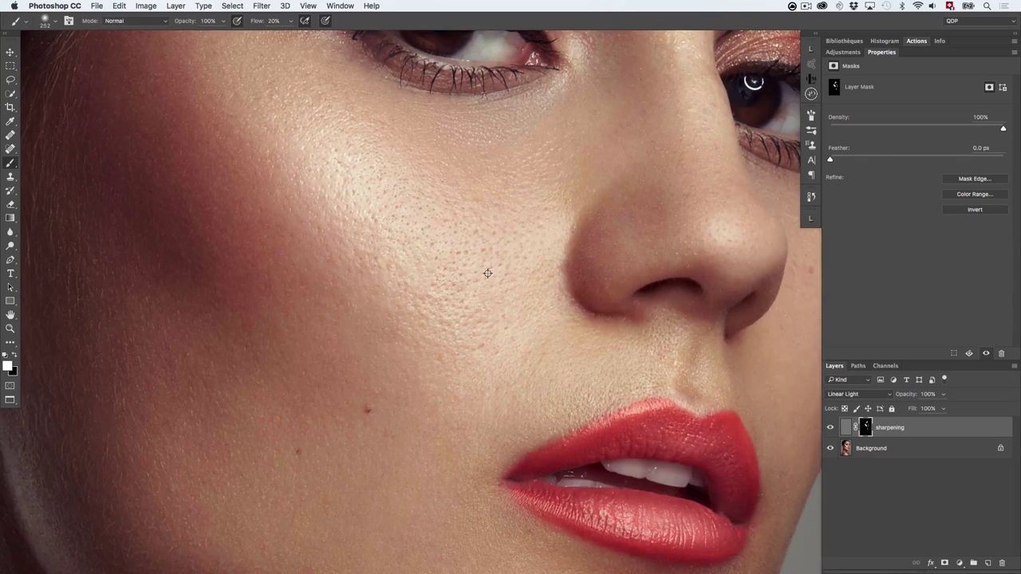
key(v)
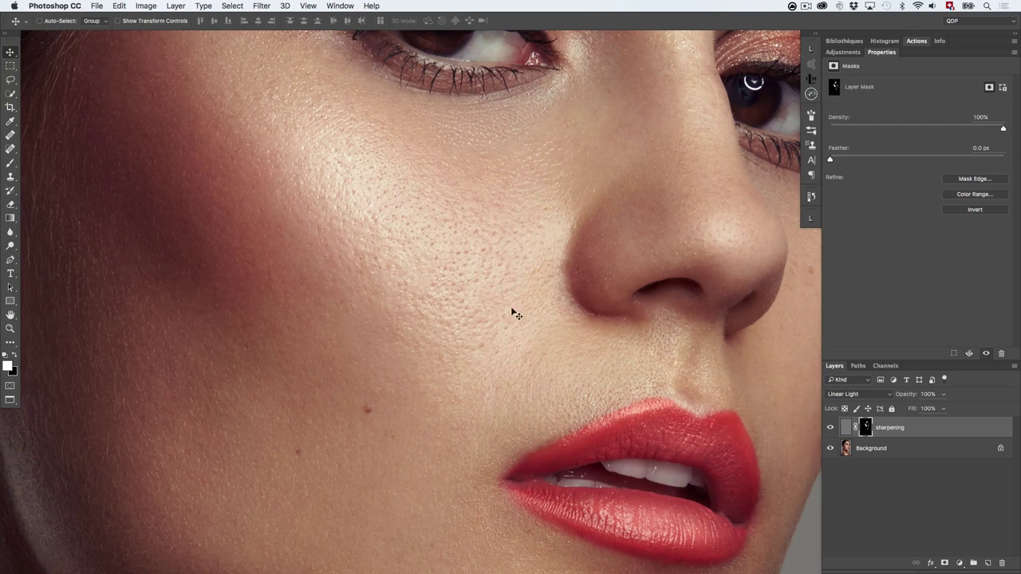
scroll(590, 275, down, 5)
click(831, 428)
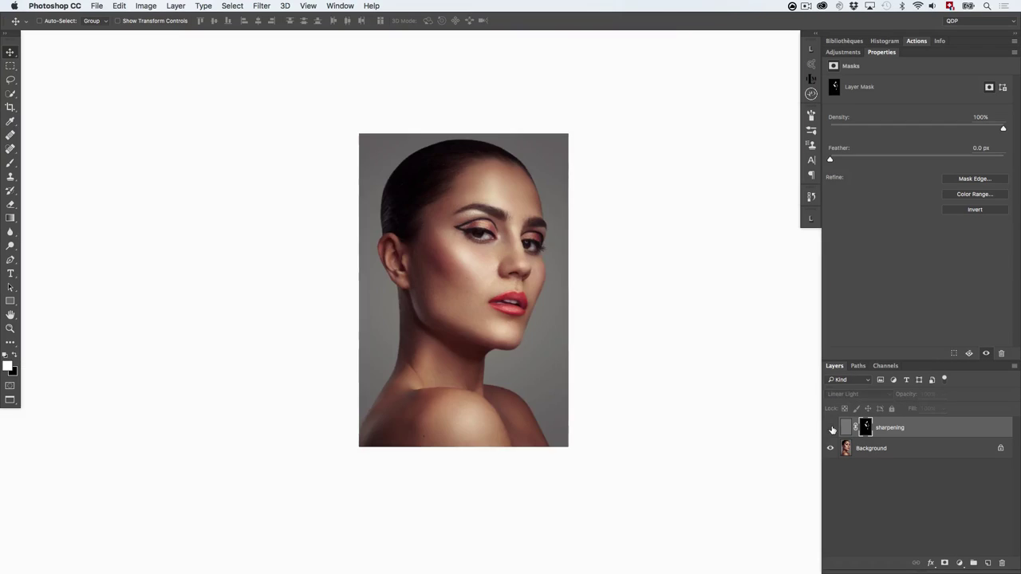
click(830, 428)
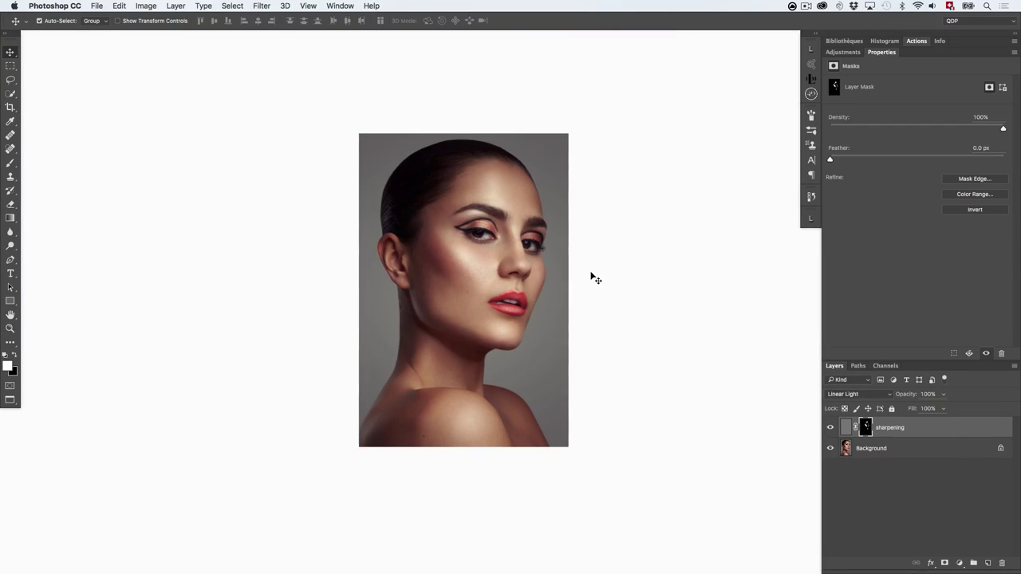
scroll(590, 277, up, 3)
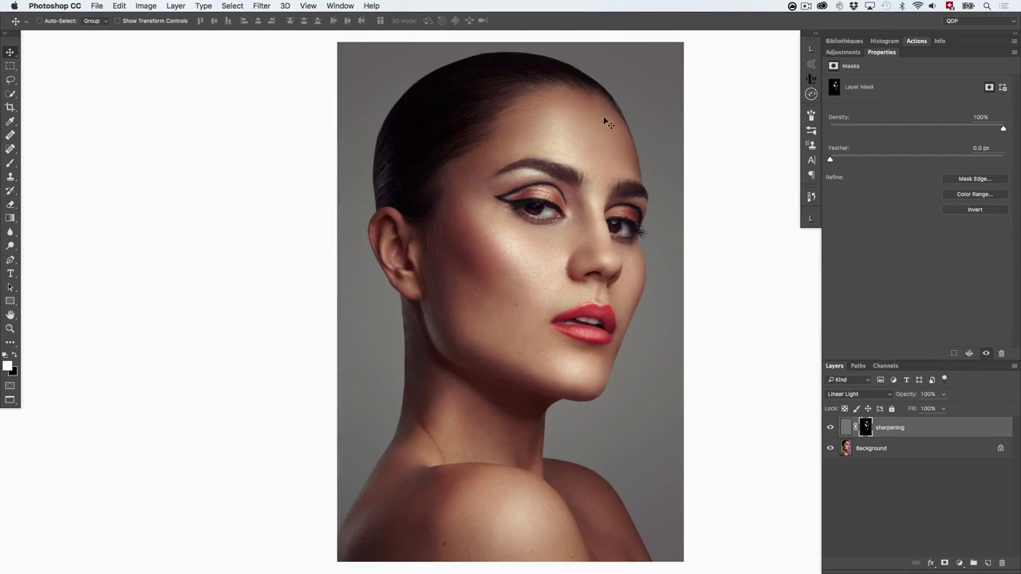
click(831, 428)
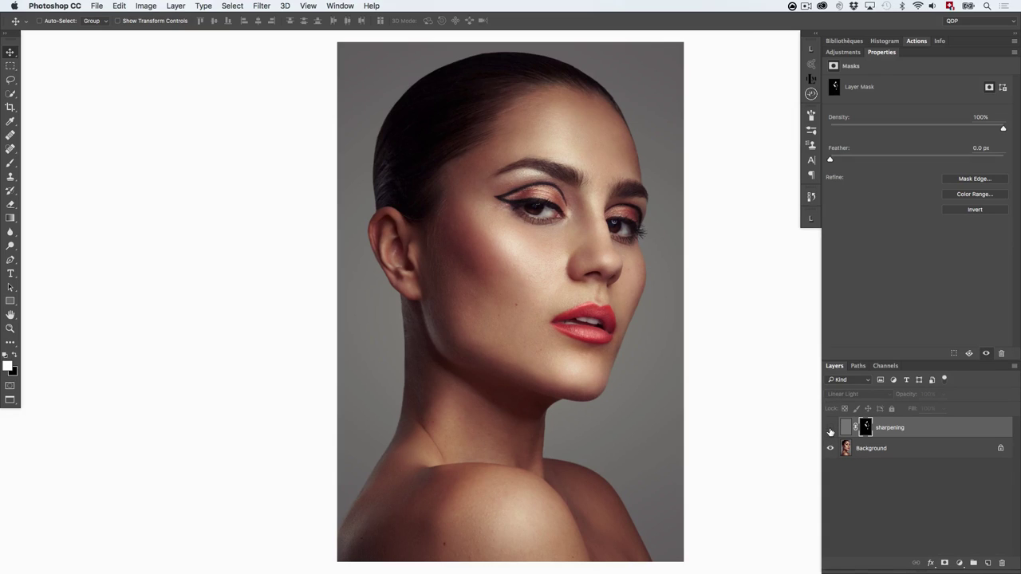
click(830, 427)
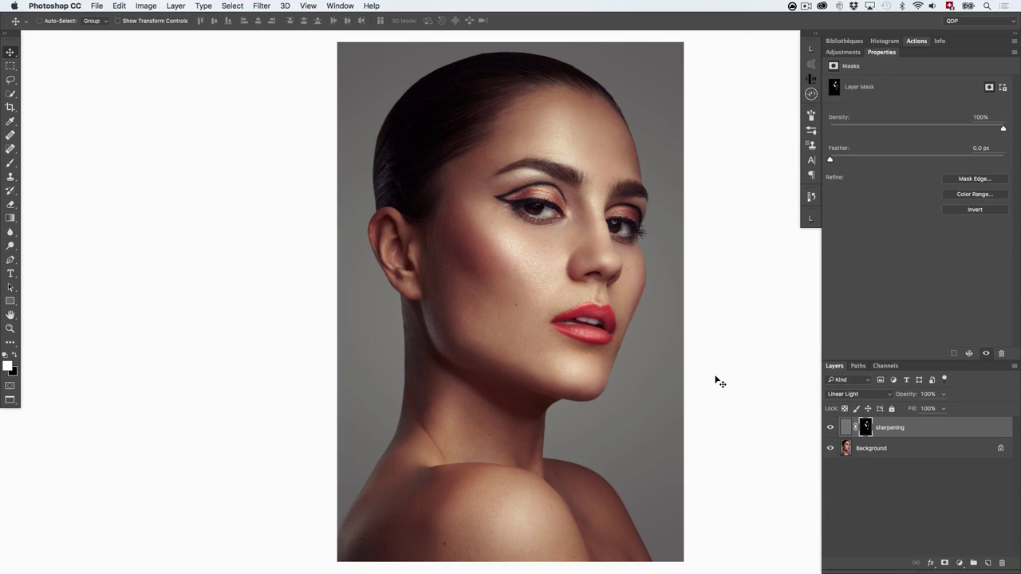